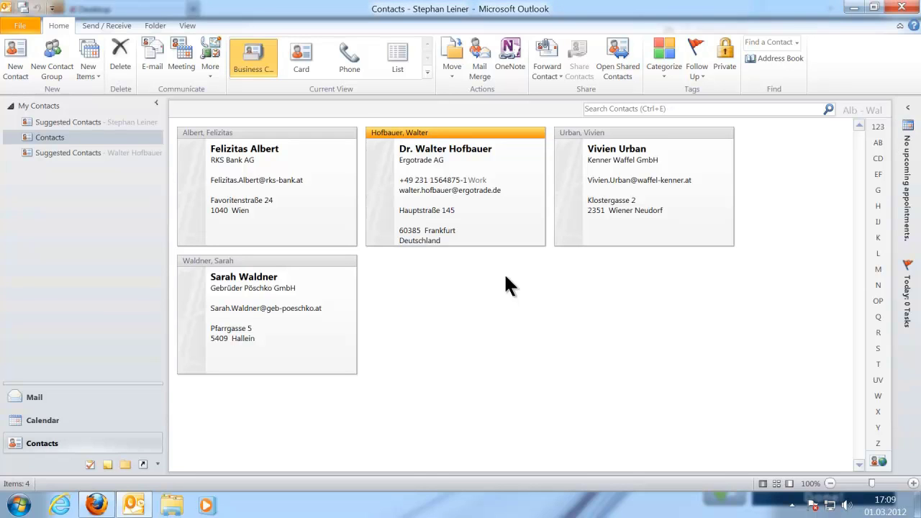
# Step: Copy all contacts in the Contacts folder
pyautogui.hotkey('ctrl', 'a')
pyautogui.rightClick(493, 203)
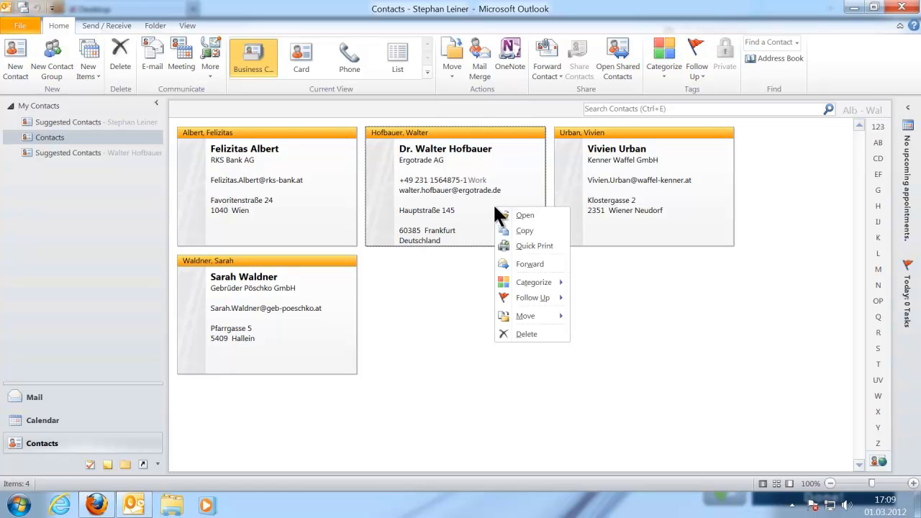
pyautogui.click(541, 230)
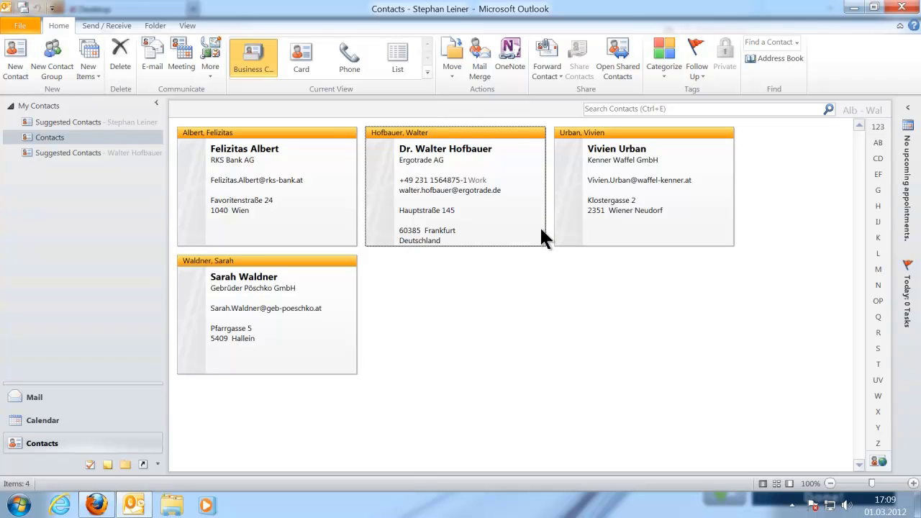
# Step: Switch to Fabasoft Folio in Firefox and paste the copied contacts into the Contact Folder, accepting the upload without encryption
pyautogui.click(97, 505)
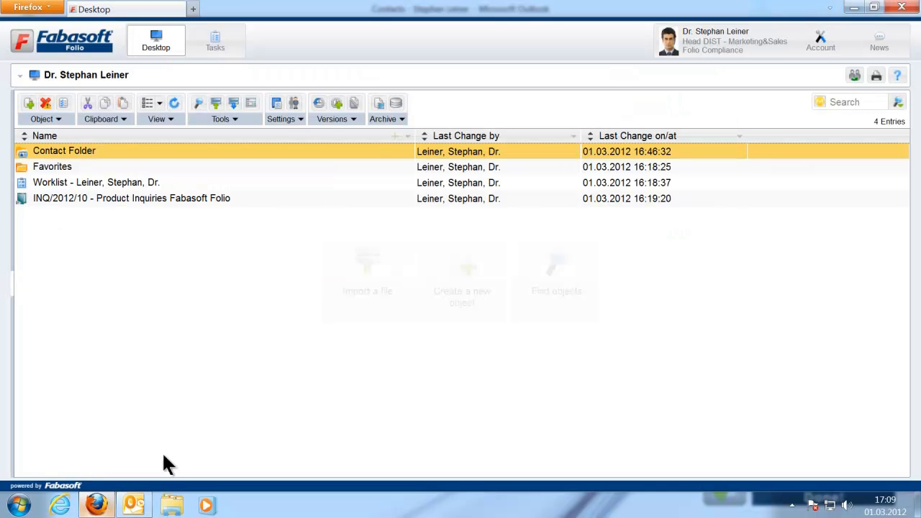
pyautogui.doubleClick(155, 158)
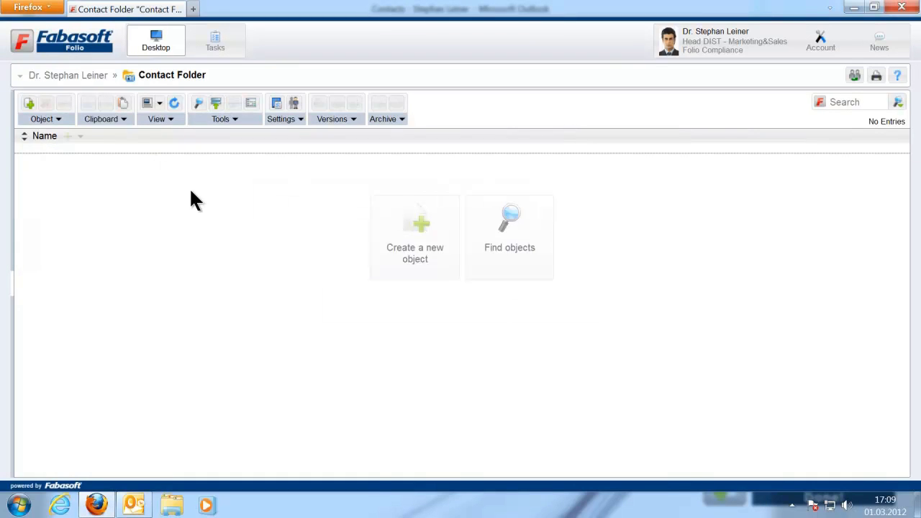
pyautogui.rightClick(189, 188)
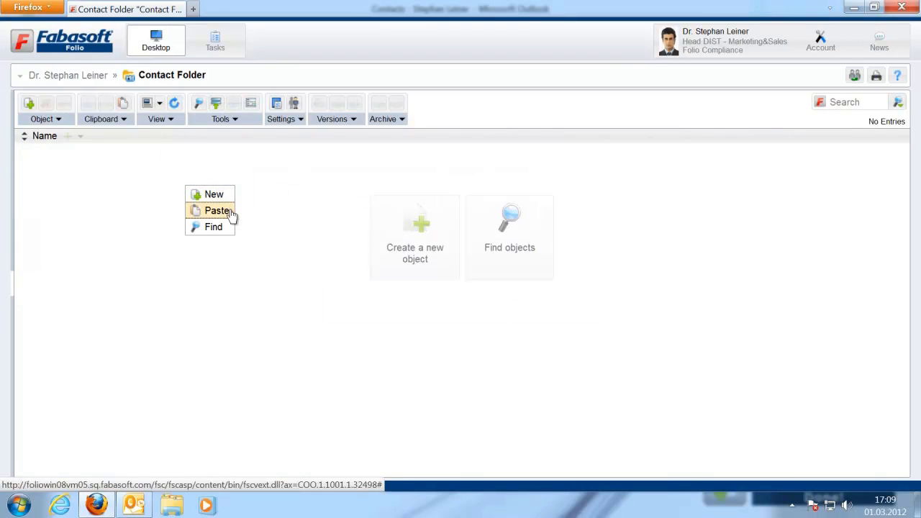
pyautogui.click(230, 210)
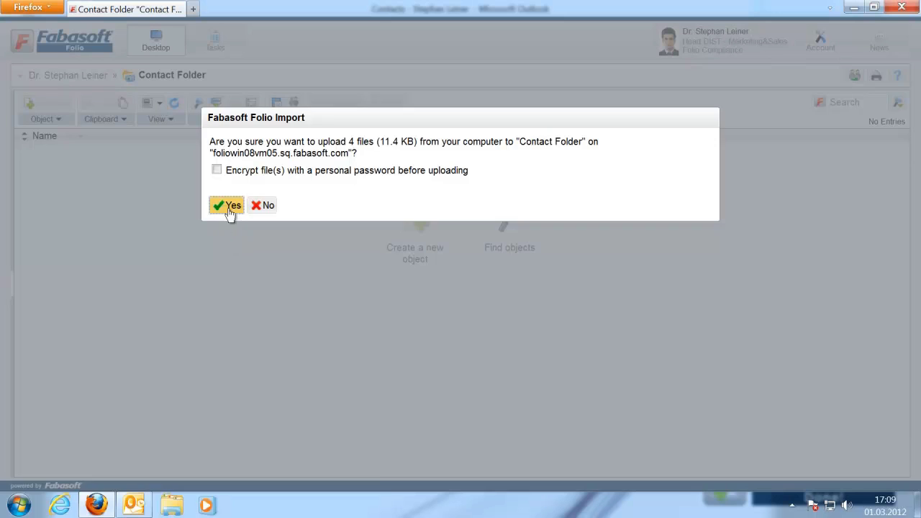
pyautogui.click(227, 206)
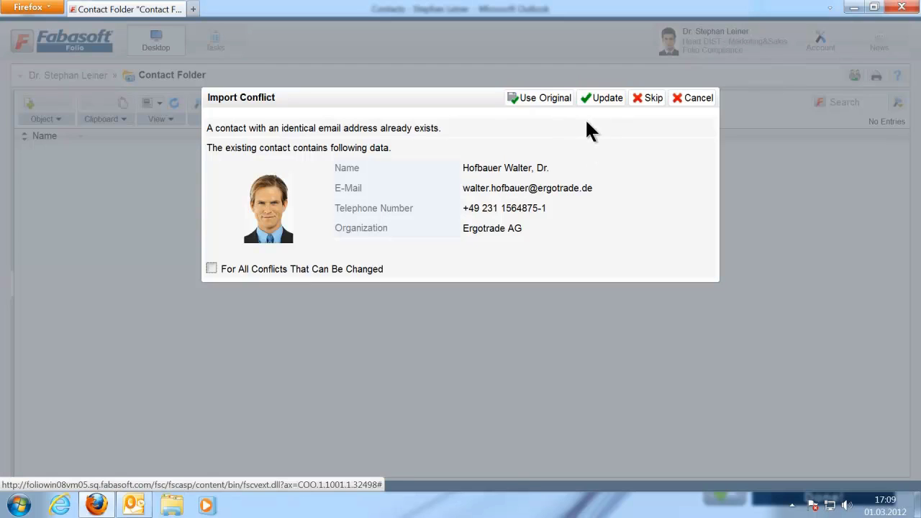
# Step: Resolve the import conflict by updating the existing contact, applying this to all conflicts that can be changed
pyautogui.click(212, 269)
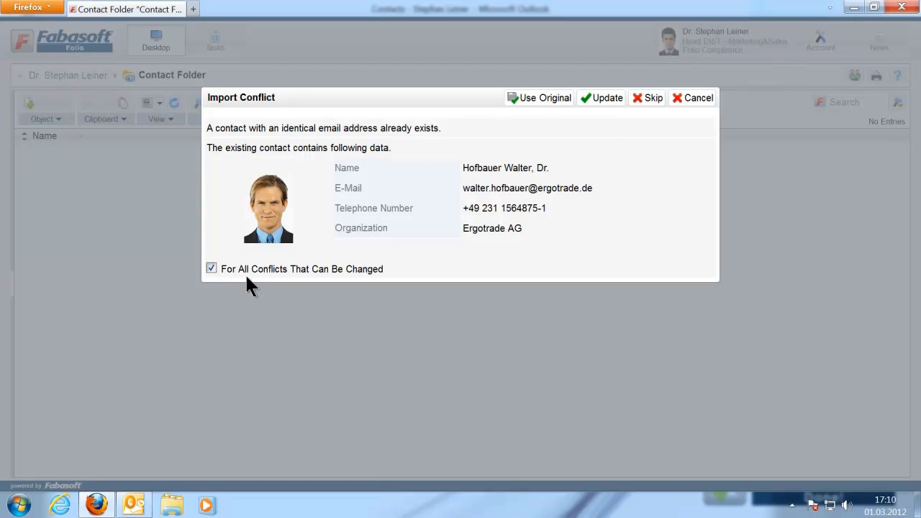
pyautogui.click(604, 100)
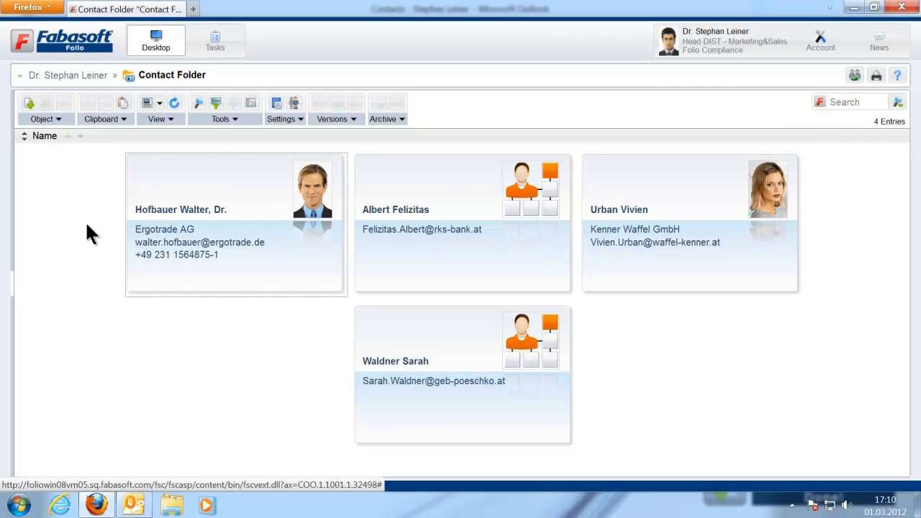
pyautogui.click(86, 224)
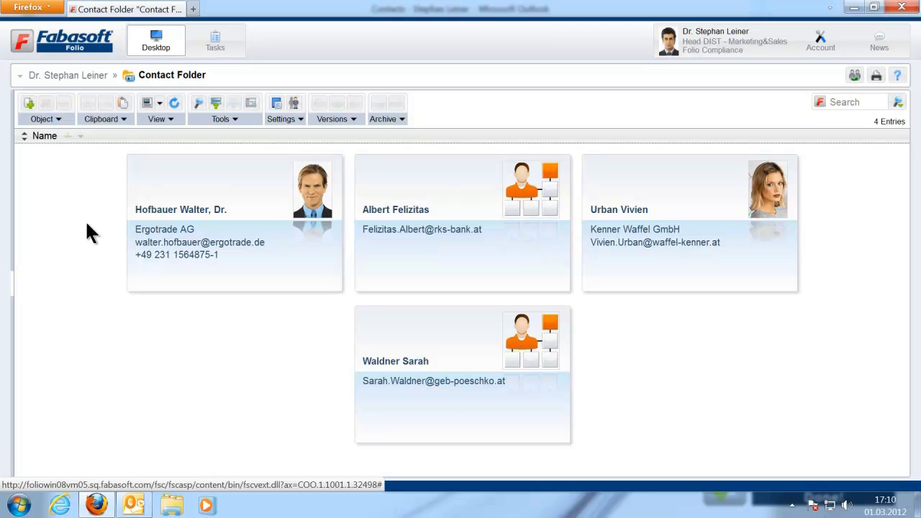
# Step: Show the navigation tree on the Folio Desktop and start creating a new object there
pyautogui.click(164, 49)
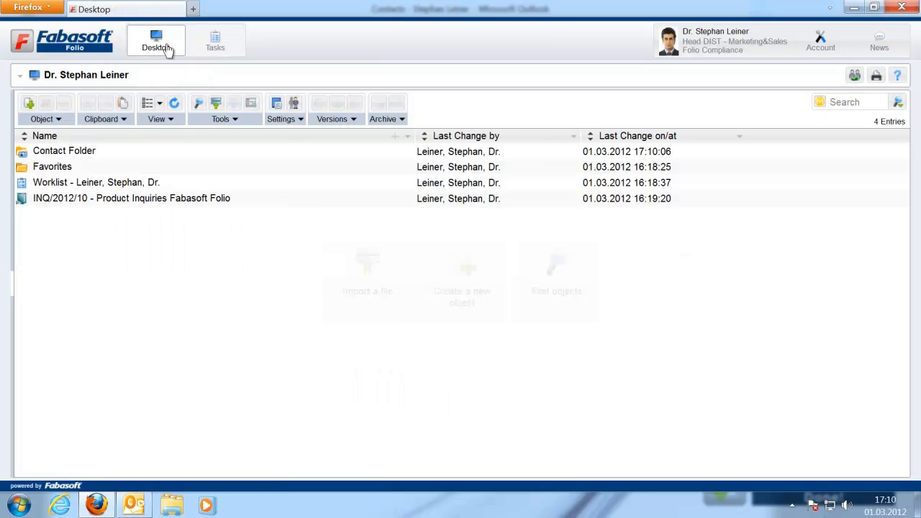
pyautogui.click(14, 288)
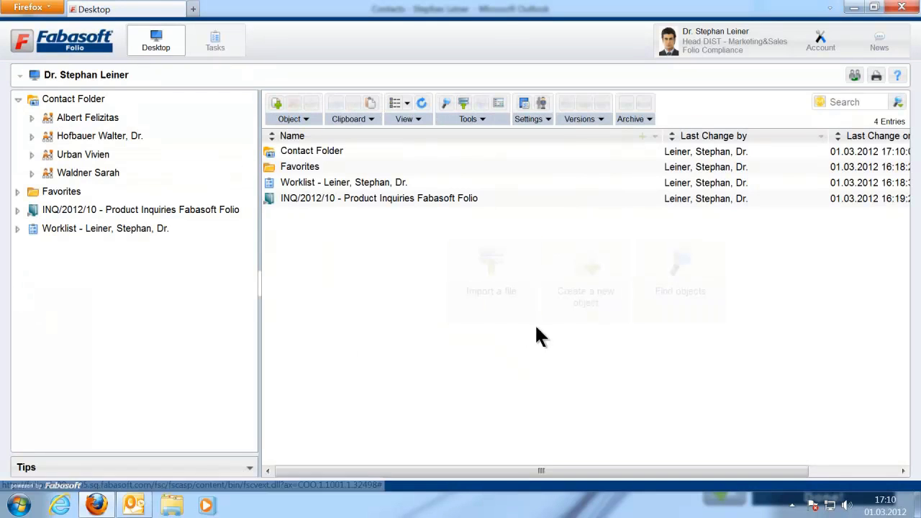
pyautogui.click(585, 295)
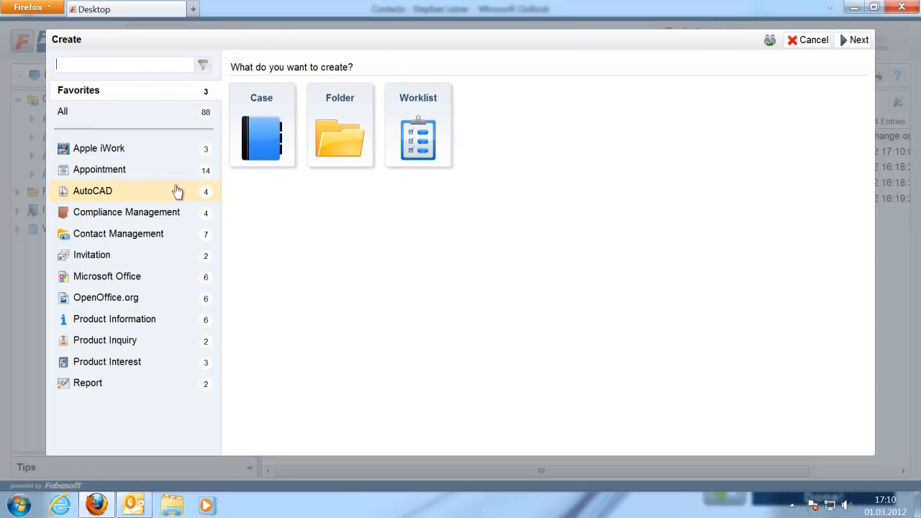
# Step: Browse the Compliance Management and Microsoft Office categories and step through the object types under Contact Management
pyautogui.click(143, 218)
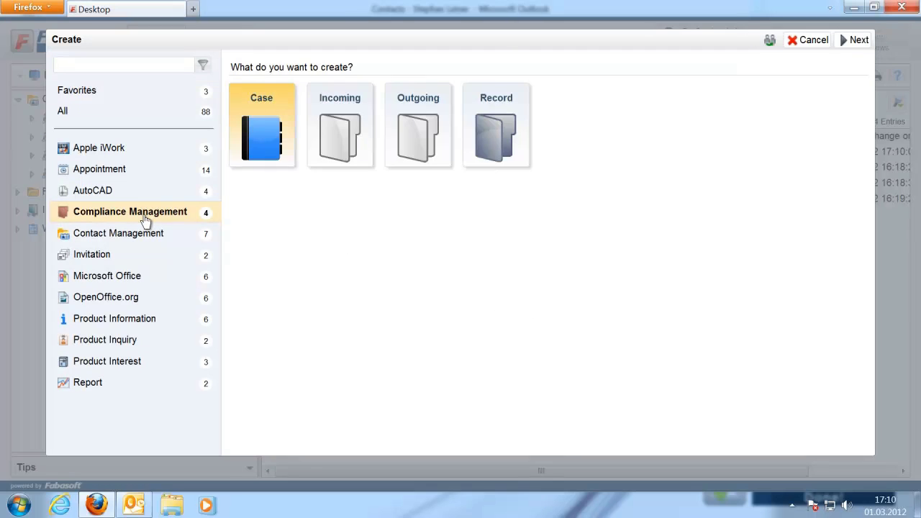
pyautogui.click(126, 277)
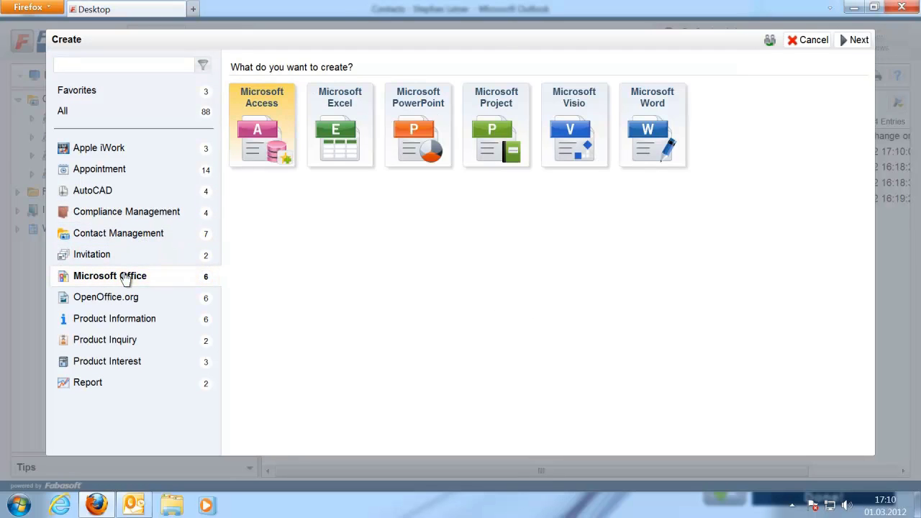
pyautogui.click(141, 238)
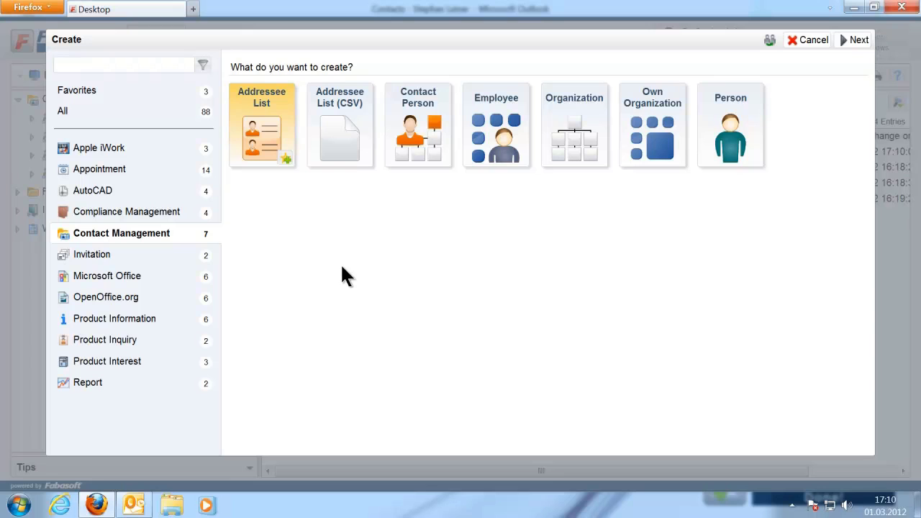
pyautogui.press('Right')
pyautogui.press('Right')
pyautogui.press('Right')
pyautogui.press('Right')
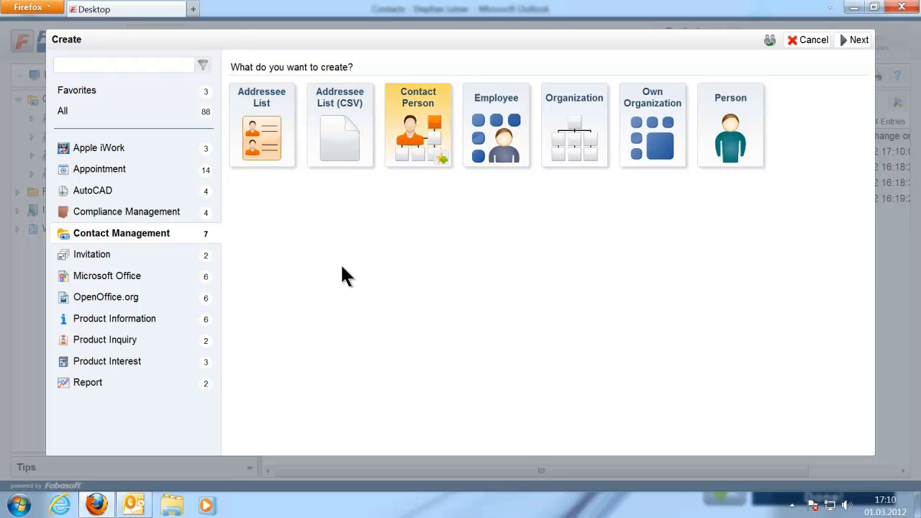
pyautogui.press('Left')
pyautogui.press('Left')
pyautogui.press('Left')
pyautogui.press('Left')
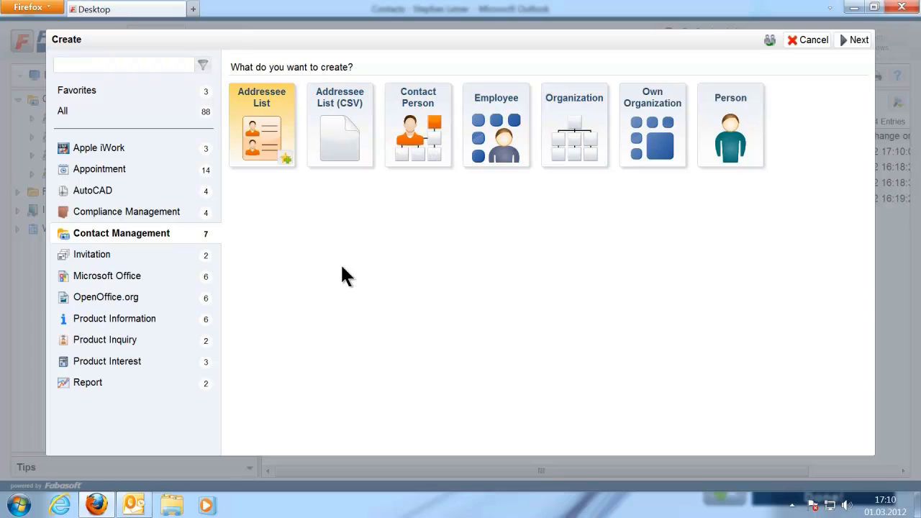
pyautogui.press('Right')
pyautogui.press('Right')
pyautogui.press('Right')
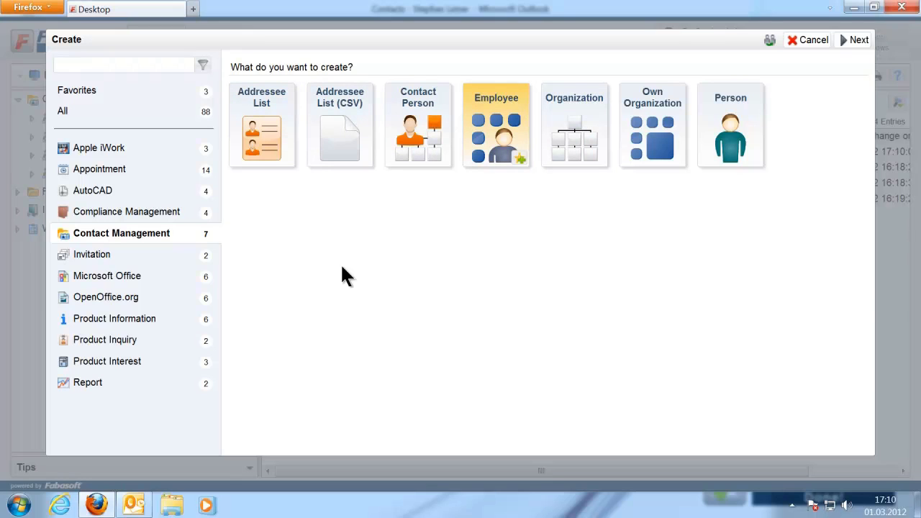
pyautogui.press('Left')
pyautogui.press('Left')
pyautogui.press('Left')
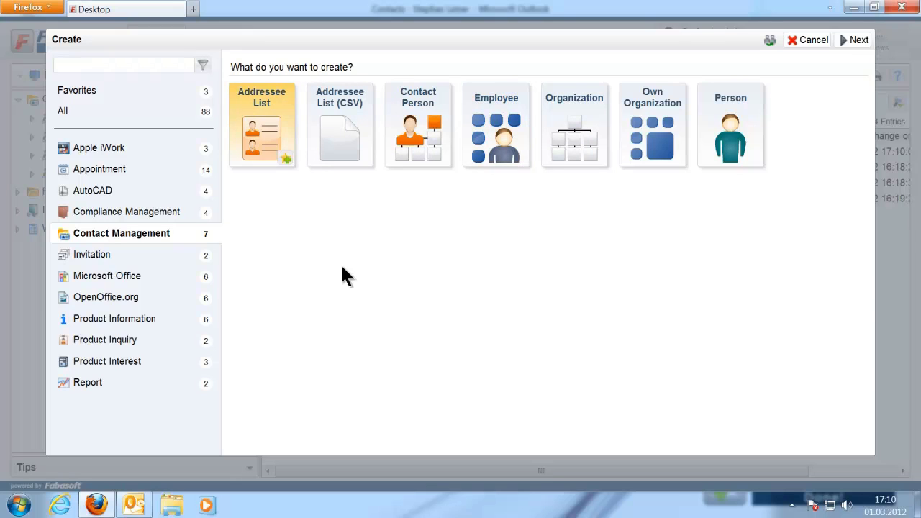
pyautogui.press('Right')
pyautogui.press('Right')
pyautogui.press('Right')
pyautogui.press('Right')
pyautogui.press('Right')
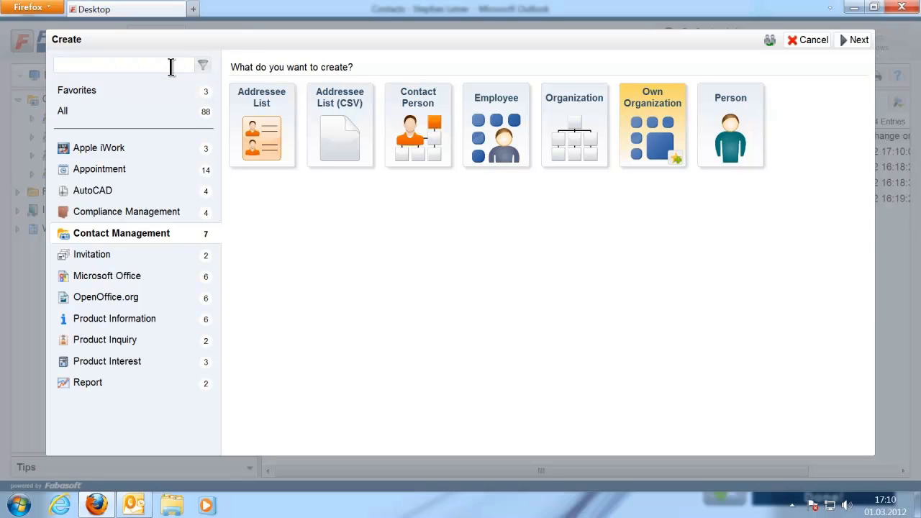
# Step: Search all object categories for "cas" and select Case as the object type
pyautogui.write('ca')
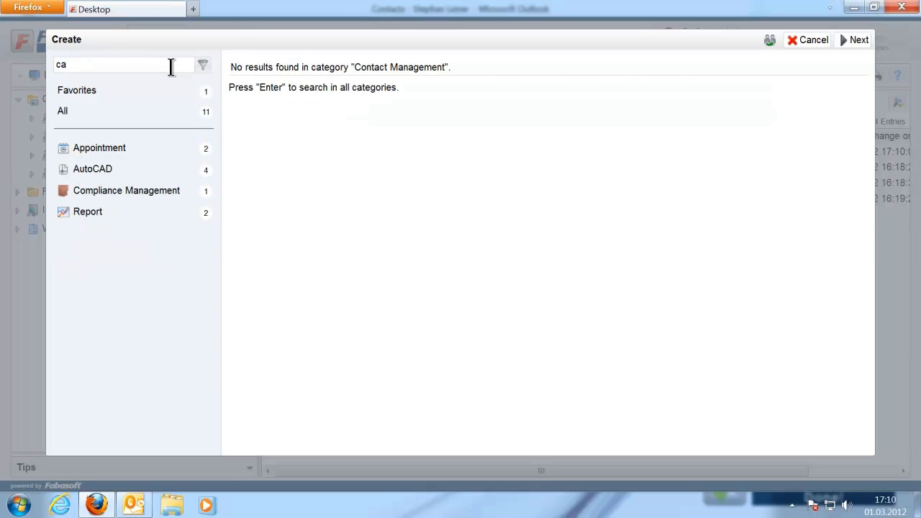
pyautogui.write('s')
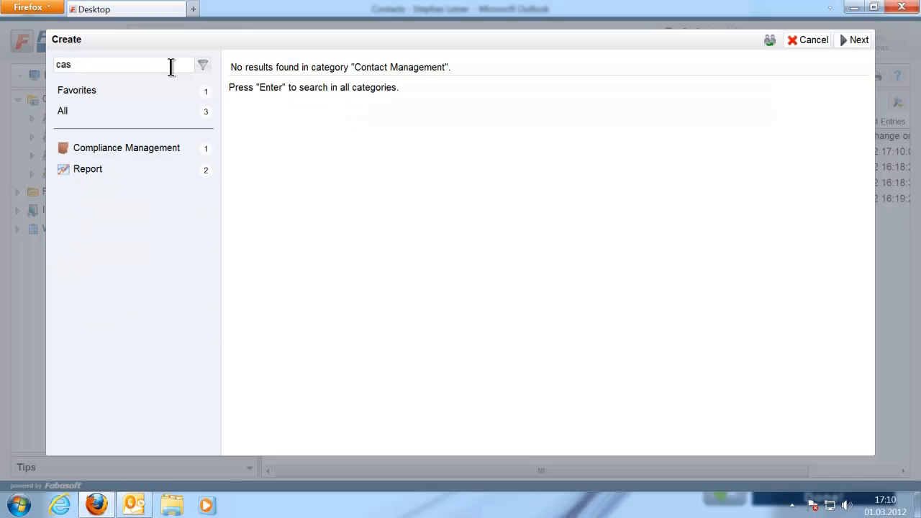
pyautogui.press('Return')
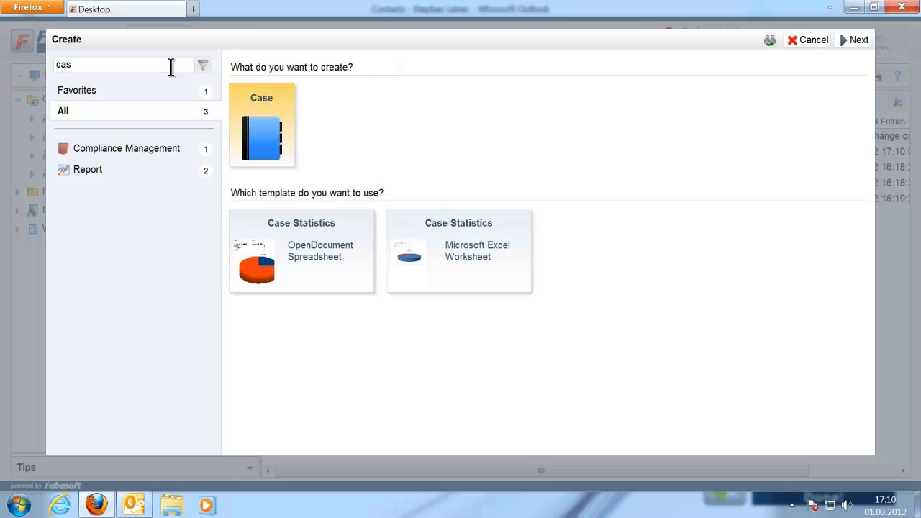
pyautogui.press('Down')
pyautogui.press('Right')
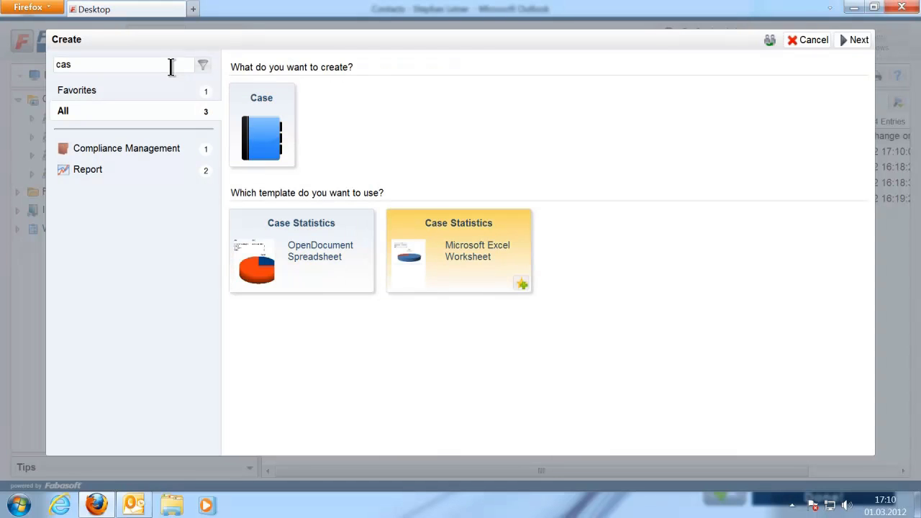
pyautogui.press('Left')
pyautogui.press('Up')
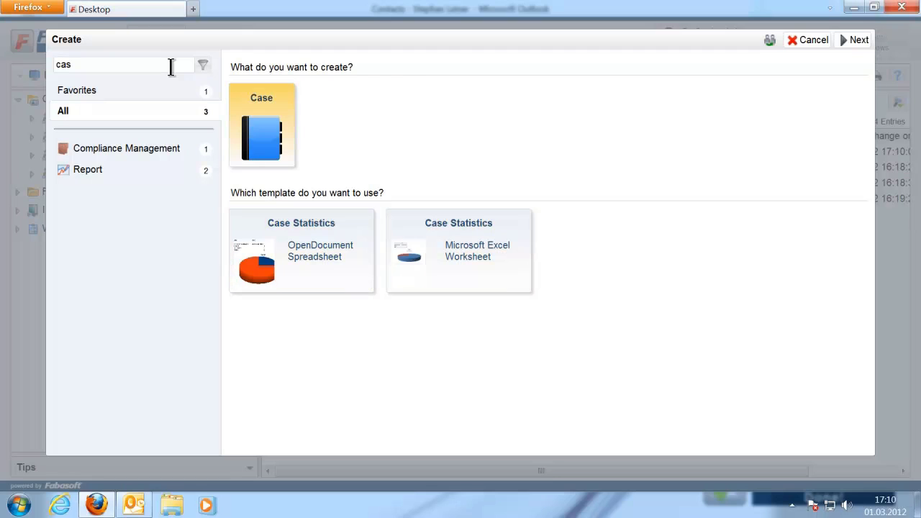
# Step: Create the case with the subject "Invitation Fabasoft Done! 2012 Summer Release" and the category Invitation
pyautogui.click(853, 42)
pyautogui.write('Invitation Fabasoft Done! 2012 Summer Release')
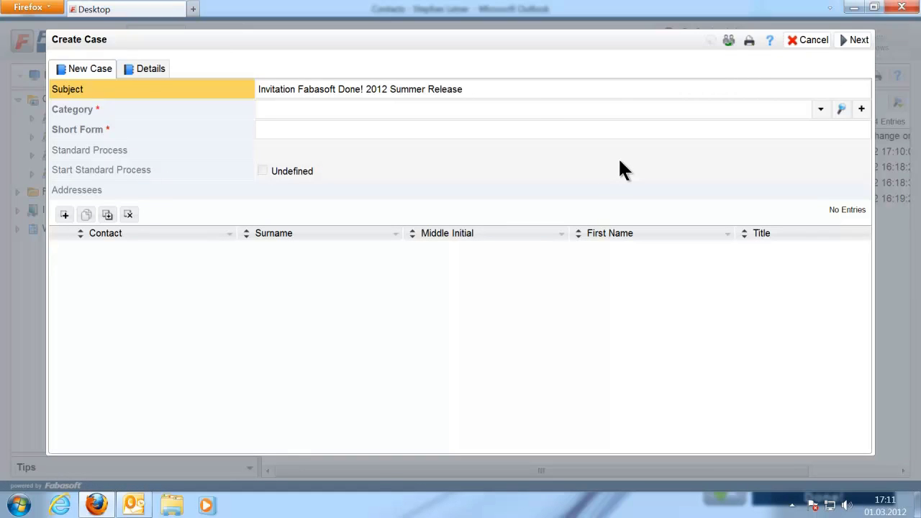
pyautogui.click(525, 109)
pyautogui.click(487, 128)
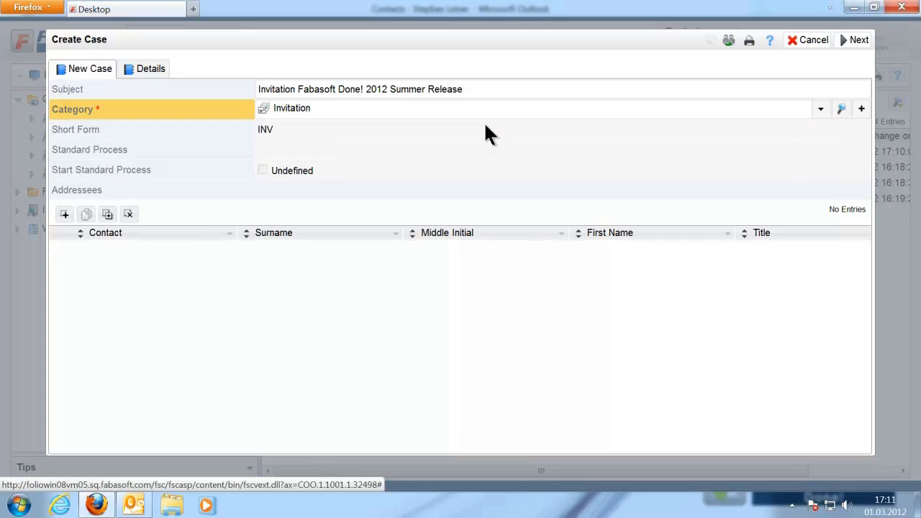
pyautogui.click(855, 43)
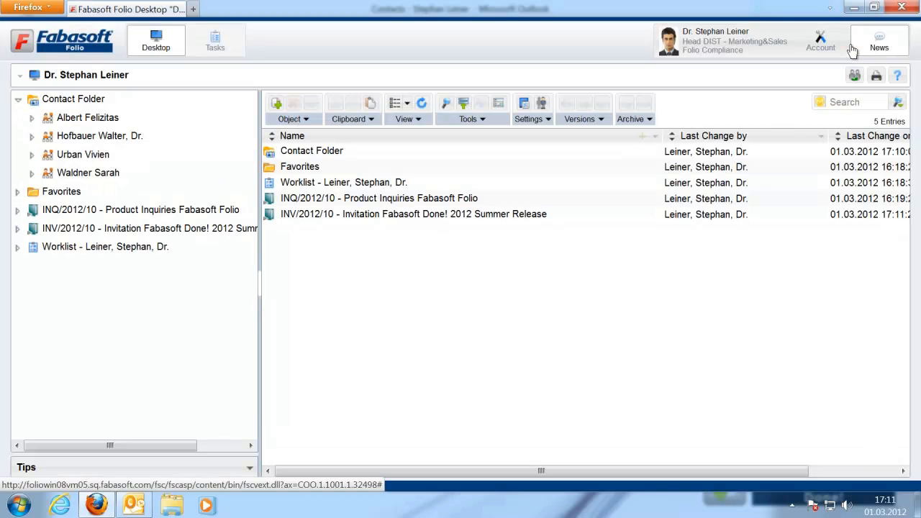
# Step: Open the new invitation case, filter its creatable objects by "invi" and start an outgoing from the "Invitation Fabasoft Done!" template
pyautogui.click(444, 215)
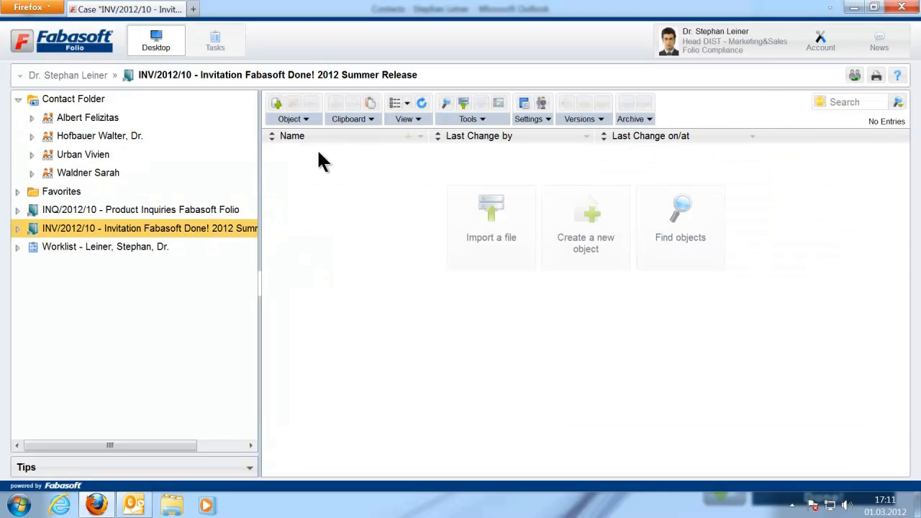
pyautogui.click(277, 104)
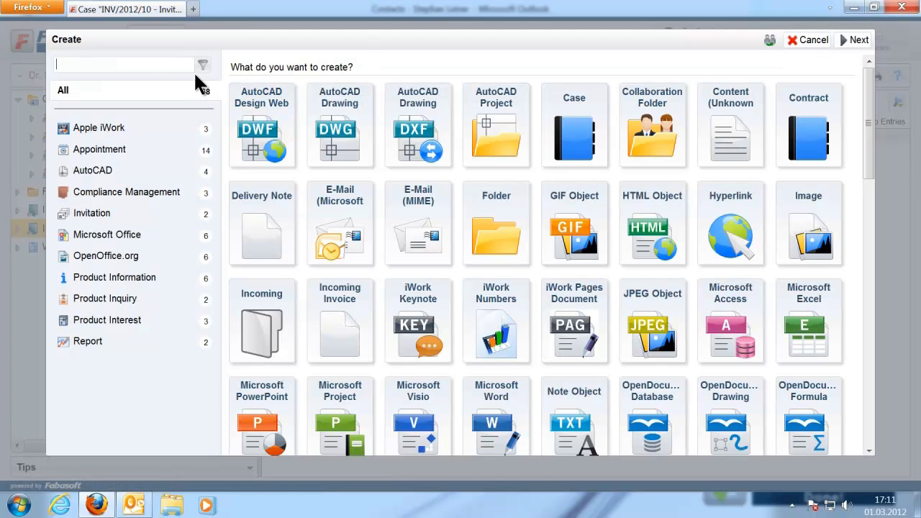
pyautogui.write('inv')
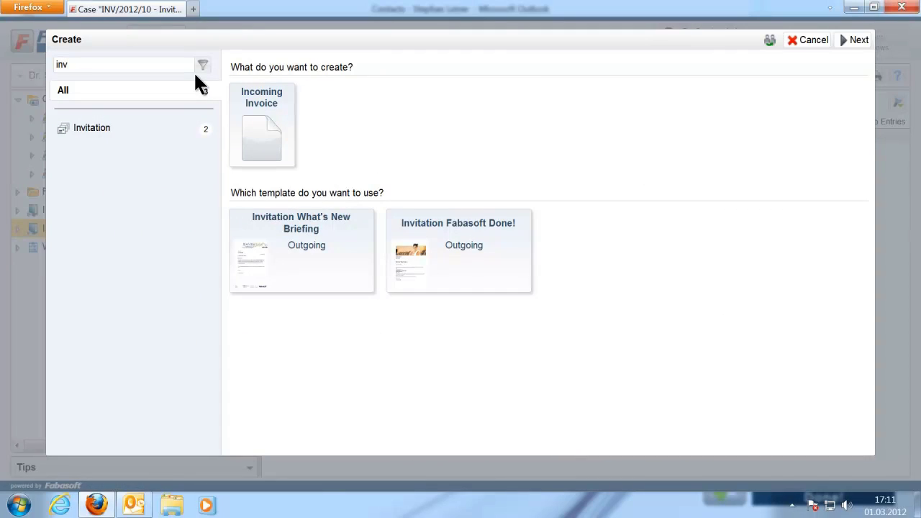
pyautogui.write('i')
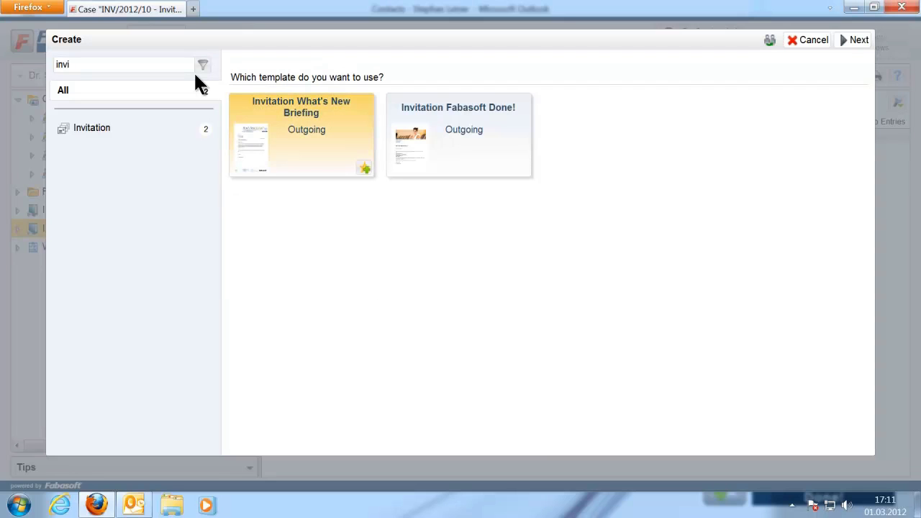
pyautogui.press('Right')
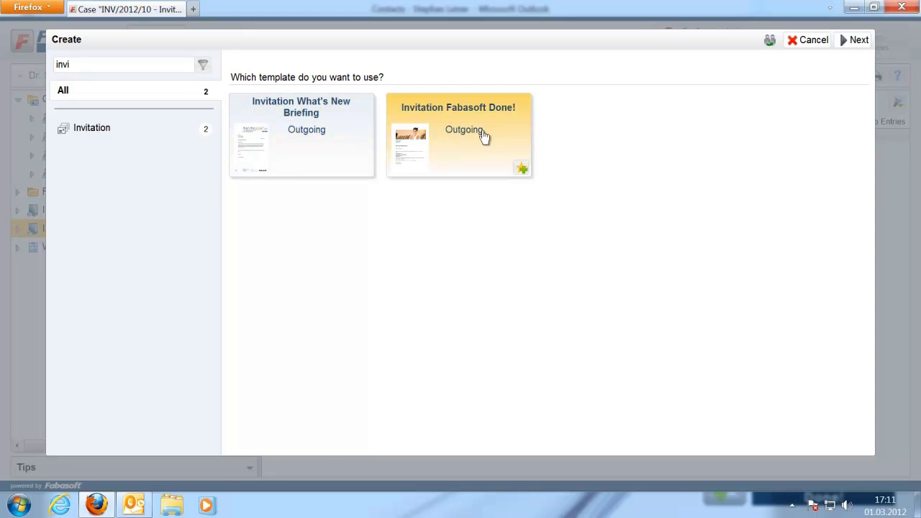
pyautogui.click(847, 44)
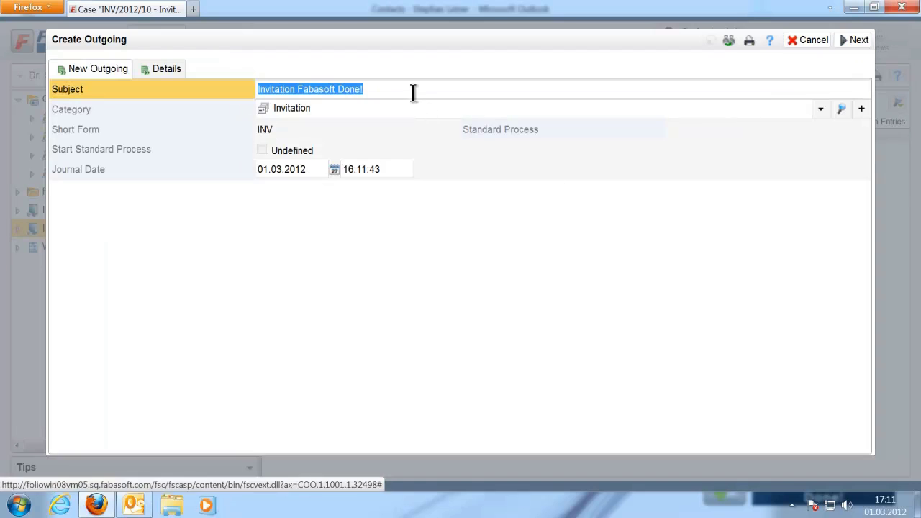
# Step: Set the outgoing's subject to "Invitation Fabasoft Done! 2012 Summer Release" and show its details
pyautogui.click(414, 91)
pyautogui.write('2012 Summer Release')
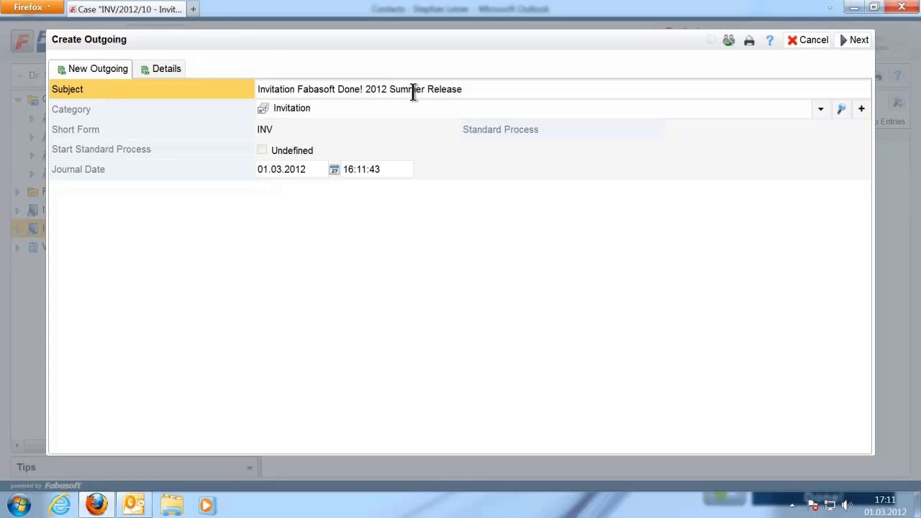
pyautogui.click(172, 68)
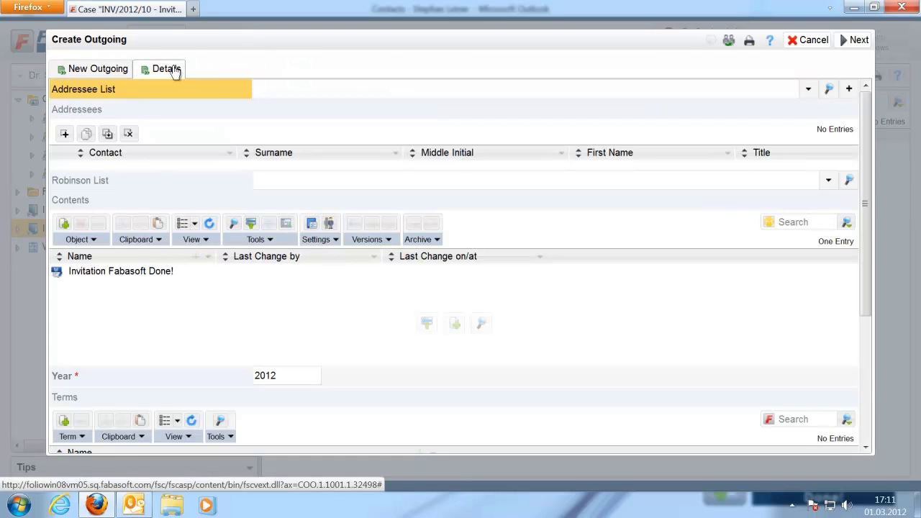
# Step: Add the contacts from Ergotrade AG and Kenner Waffel GmbH as the first two addressees of the outgoing
pyautogui.click(64, 133)
pyautogui.click(151, 173)
pyautogui.click(177, 206)
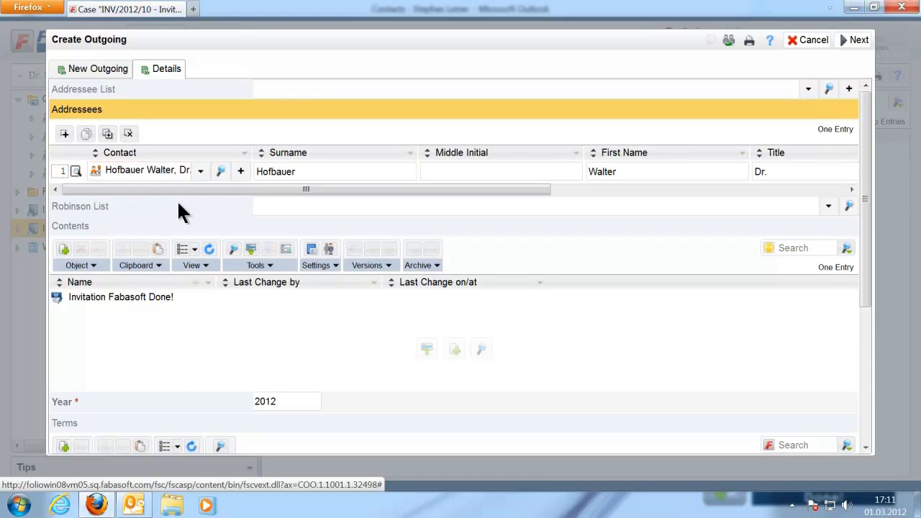
pyautogui.click(64, 133)
pyautogui.click(140, 193)
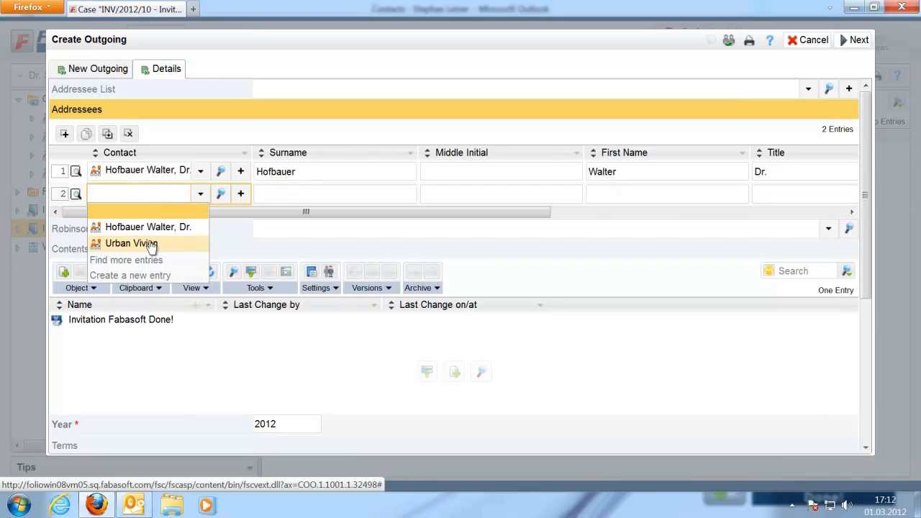
pyautogui.click(152, 242)
# Step: Add the contacts from Gebrüder Pöschko GmbH and RKS Bank AG, searched by surname, as the third and fourth addressees and create the outgoing
pyautogui.click(64, 133)
pyautogui.click(135, 212)
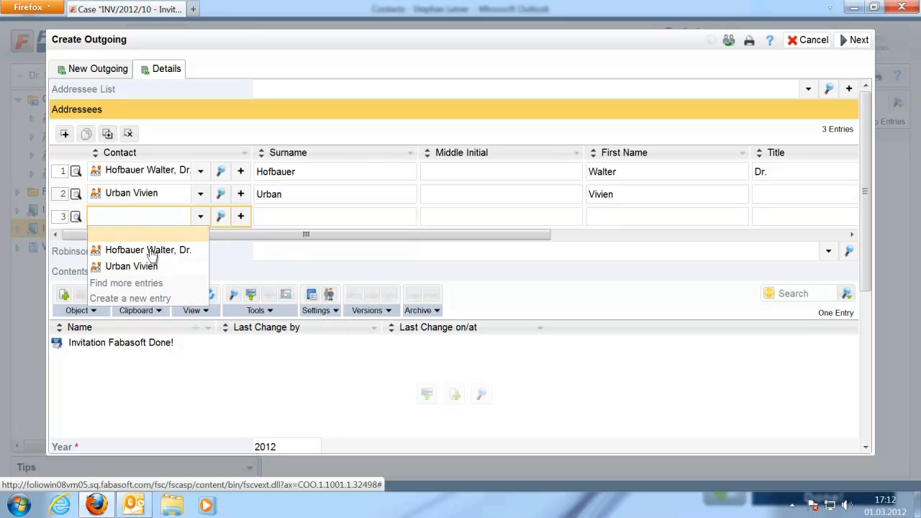
pyautogui.click(148, 279)
pyautogui.write('Waldner')
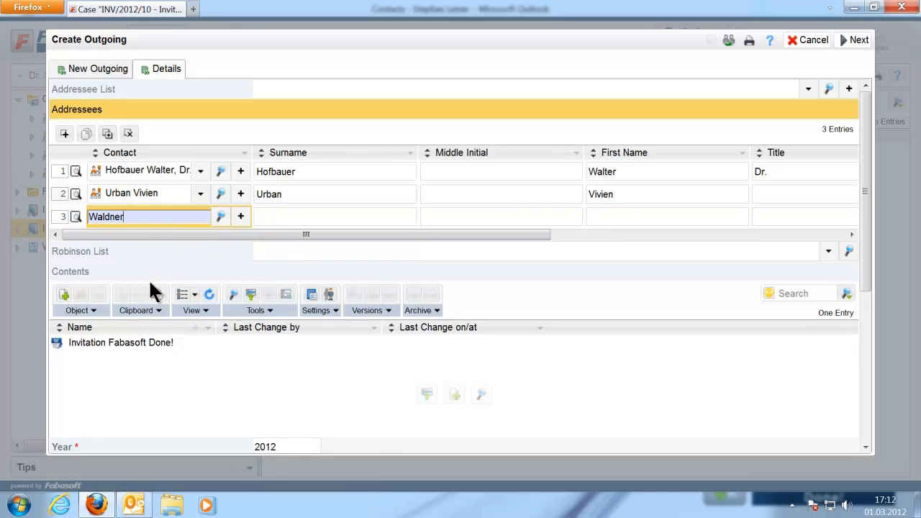
pyautogui.click(136, 234)
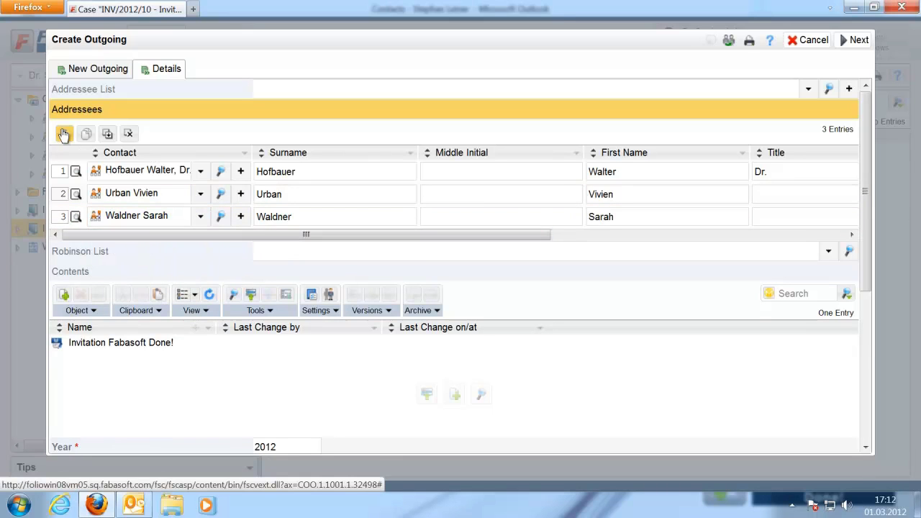
pyautogui.click(64, 133)
pyautogui.click(126, 239)
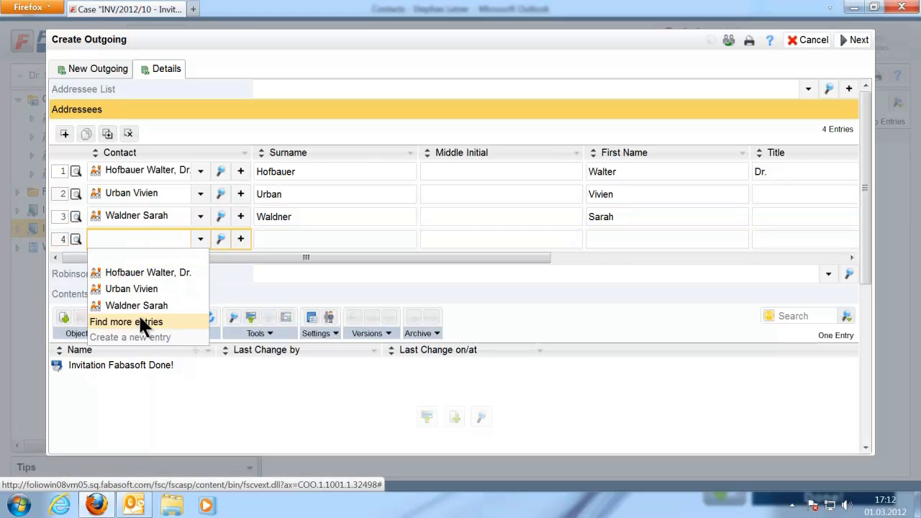
pyautogui.write('Albert')
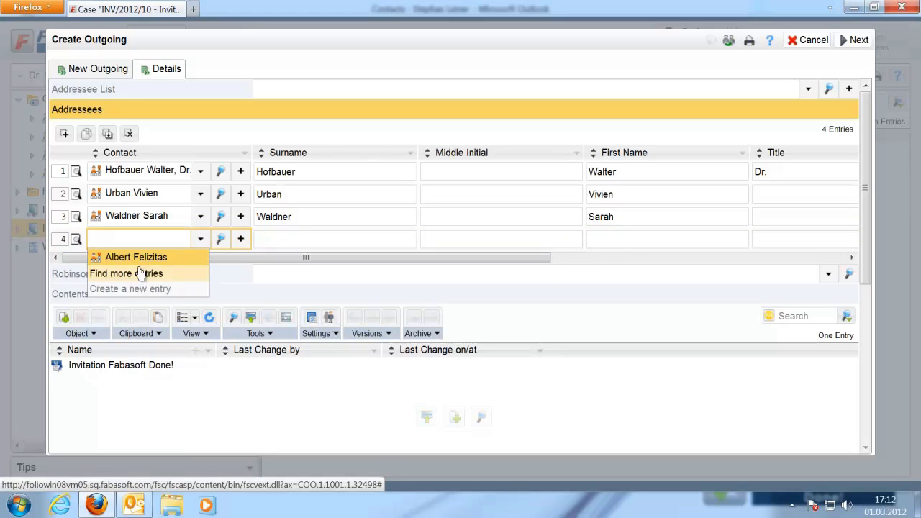
pyautogui.click(138, 255)
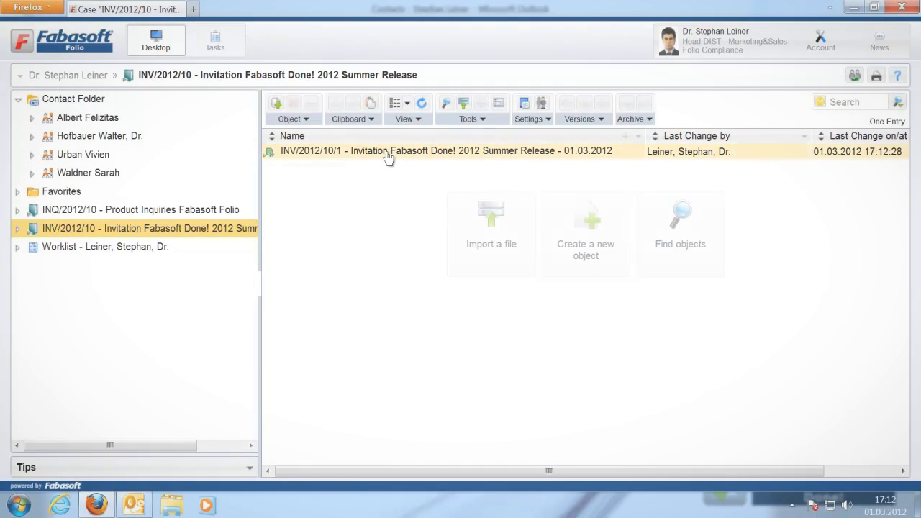
# Step: Open the invitation document of the new outgoing in Word
pyautogui.doubleClick(387, 155)
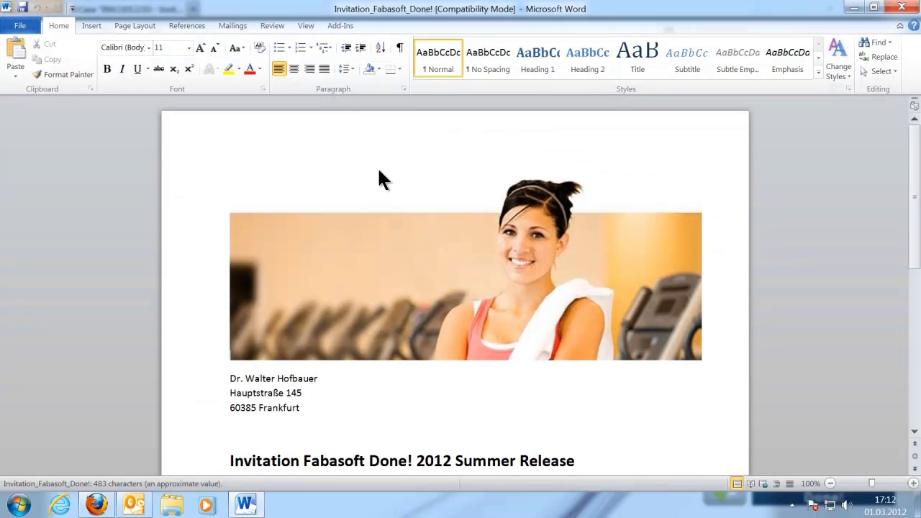
pyautogui.scroll(-4, 377, 185)
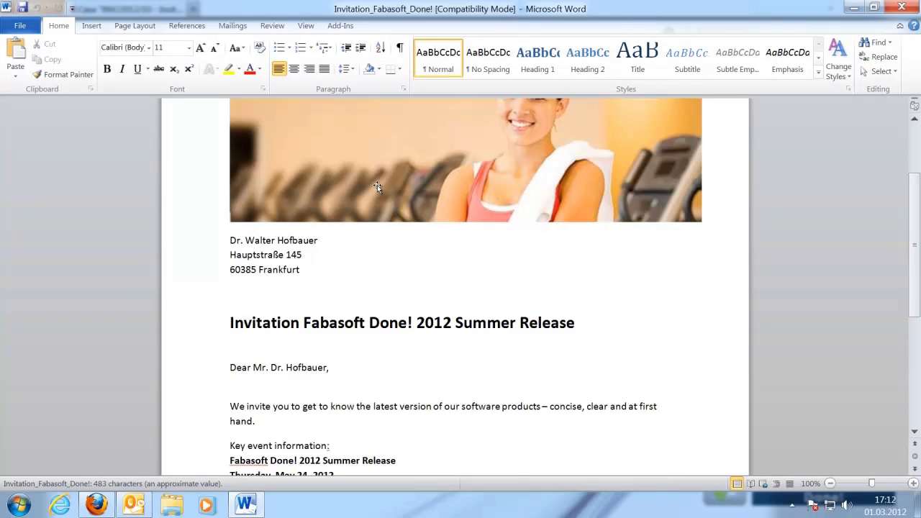
pyautogui.scroll(-1, 377, 185)
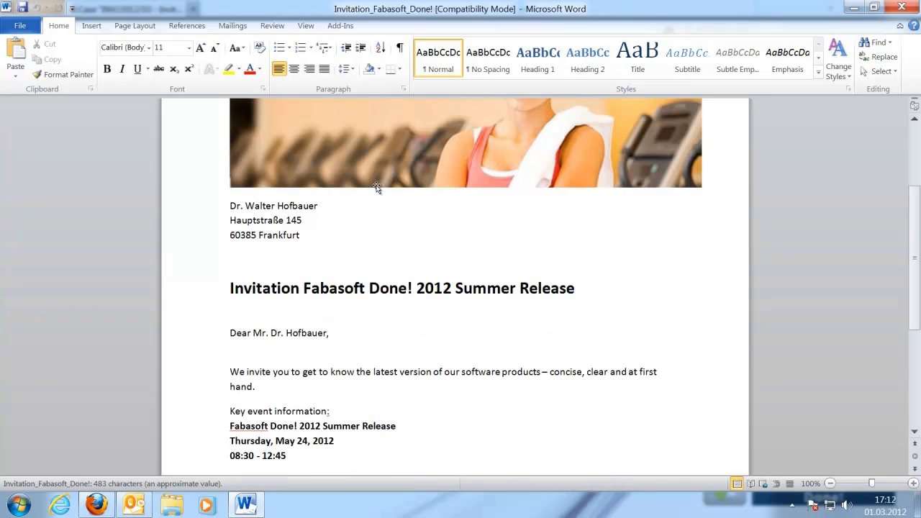
# Step: Examine which mail merge fields fill the invitation's salutation and address block, including ZIP code, first name and city
pyautogui.click(326, 287)
pyautogui.click(303, 333)
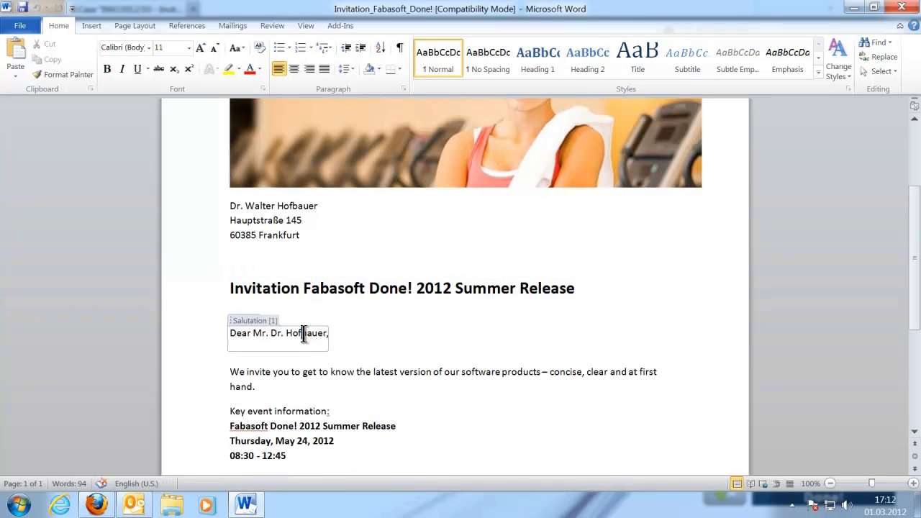
pyautogui.click(292, 236)
pyautogui.click(240, 241)
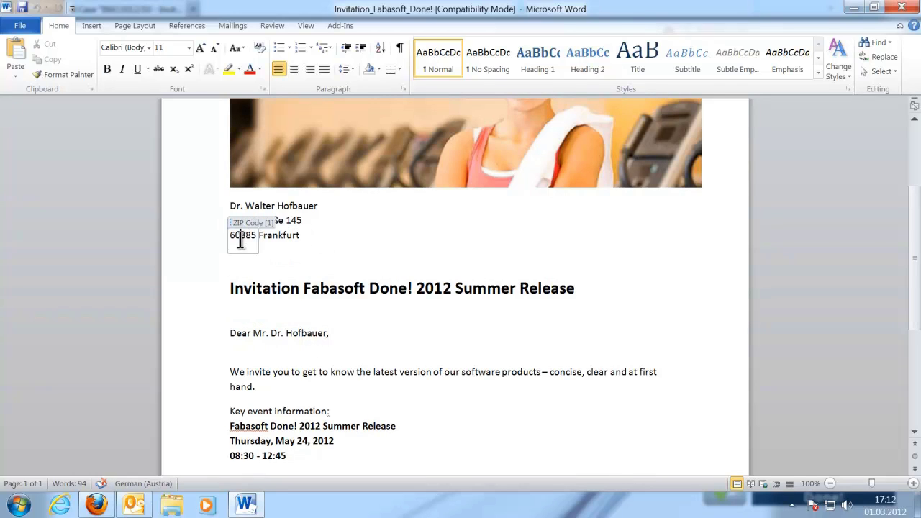
pyautogui.click(260, 205)
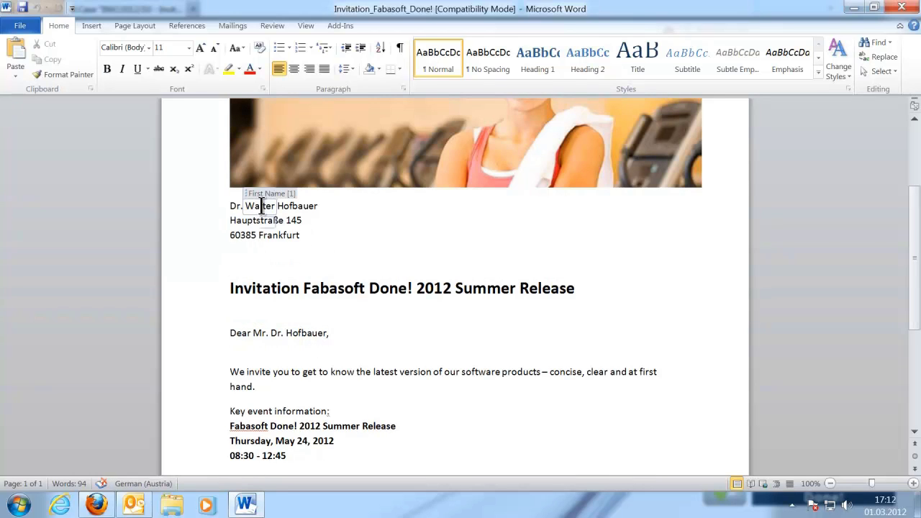
pyautogui.click(327, 236)
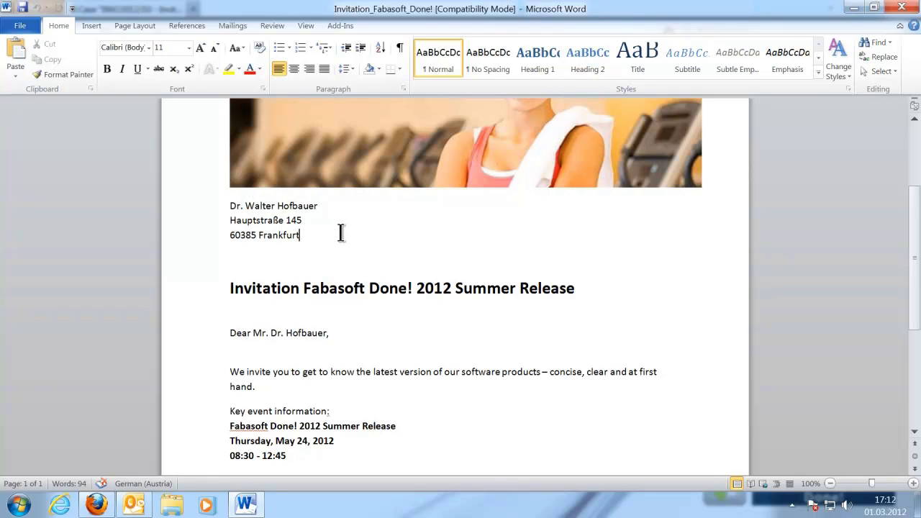
pyautogui.click(341, 233)
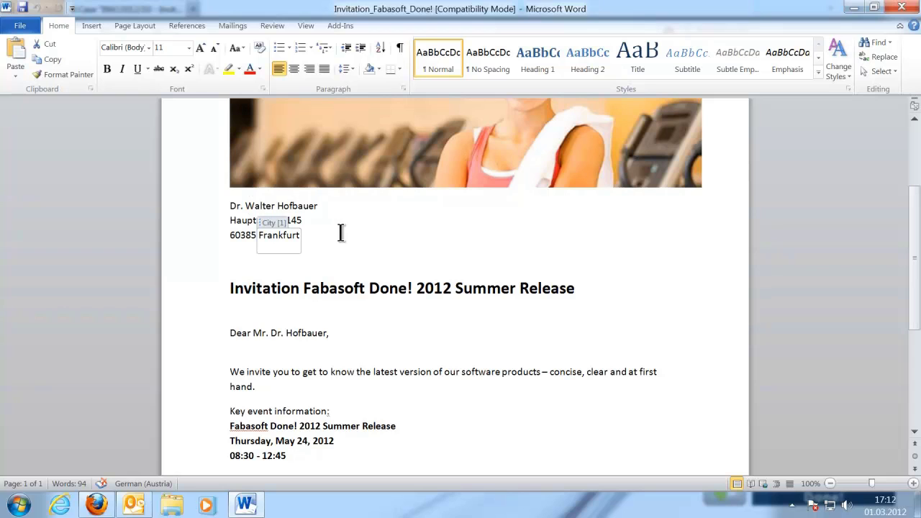
pyautogui.click(341, 233)
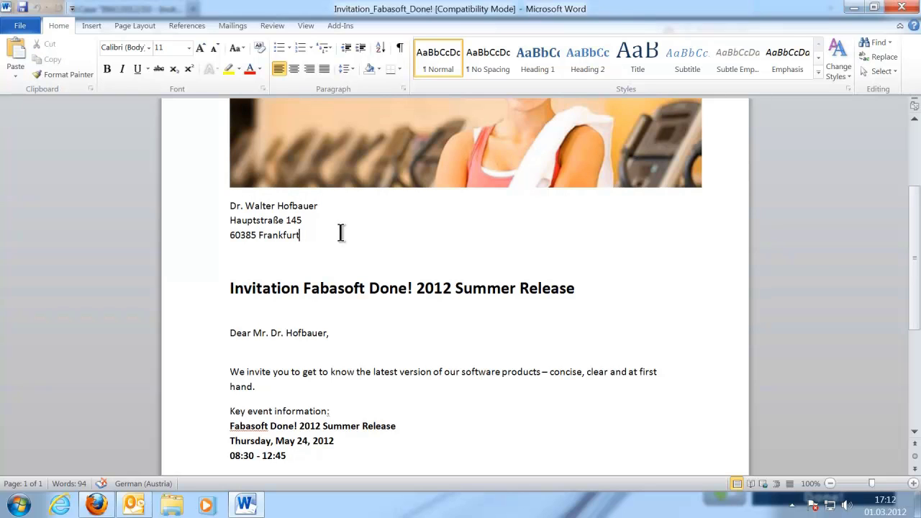
# Step: Replace the address block above the invitation heading with the Name and Address field from the mail merge addressees
pyautogui.moveTo(324, 236); pyautogui.dragTo(230, 204)
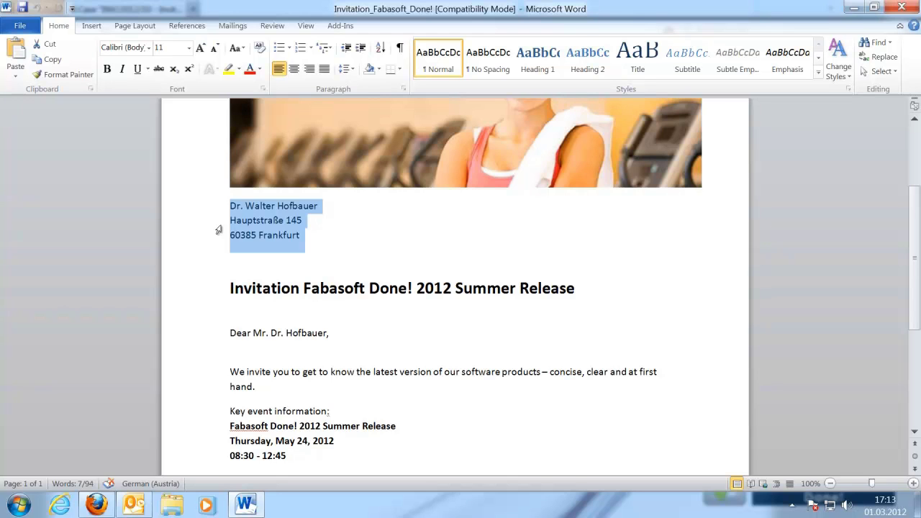
pyautogui.press('Delete')
pyautogui.click(91, 26)
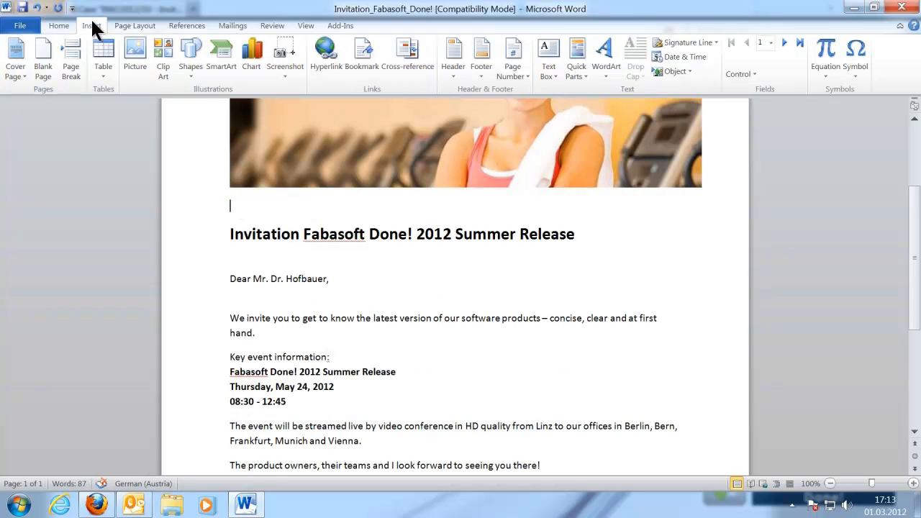
pyautogui.click(737, 74)
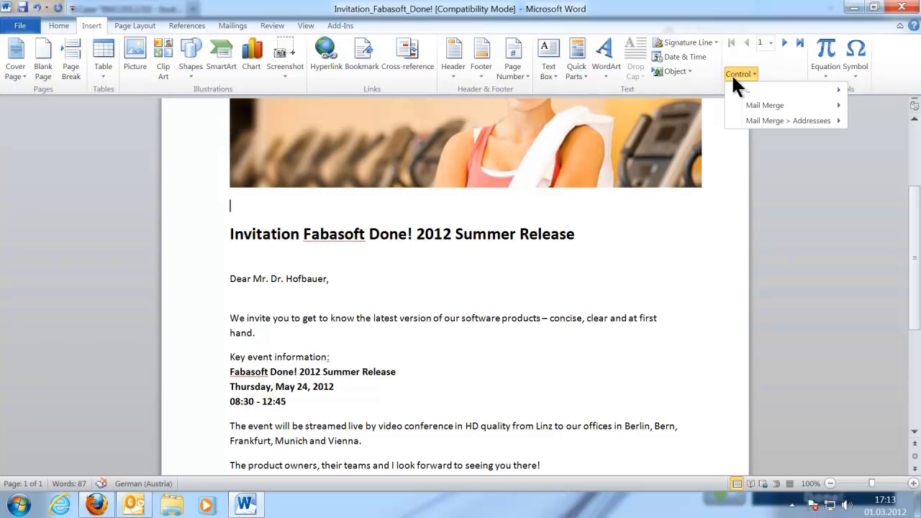
pyautogui.moveTo(764, 120)
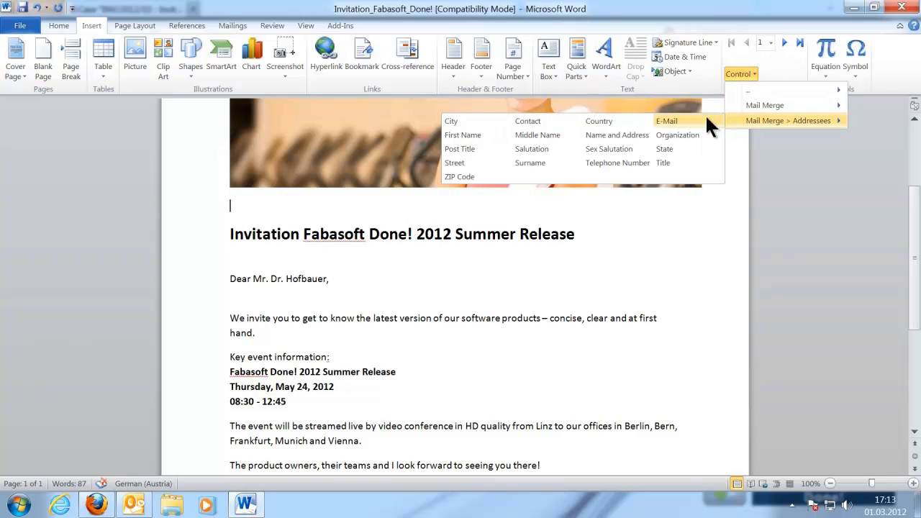
pyautogui.click(601, 135)
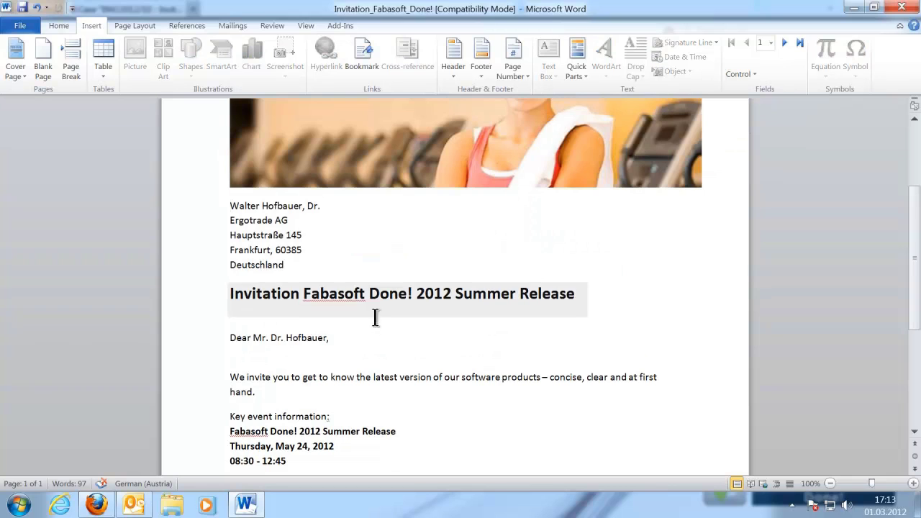
# Step: Preview the merged letter for the second and third addressees and return to the first one
pyautogui.click(371, 336)
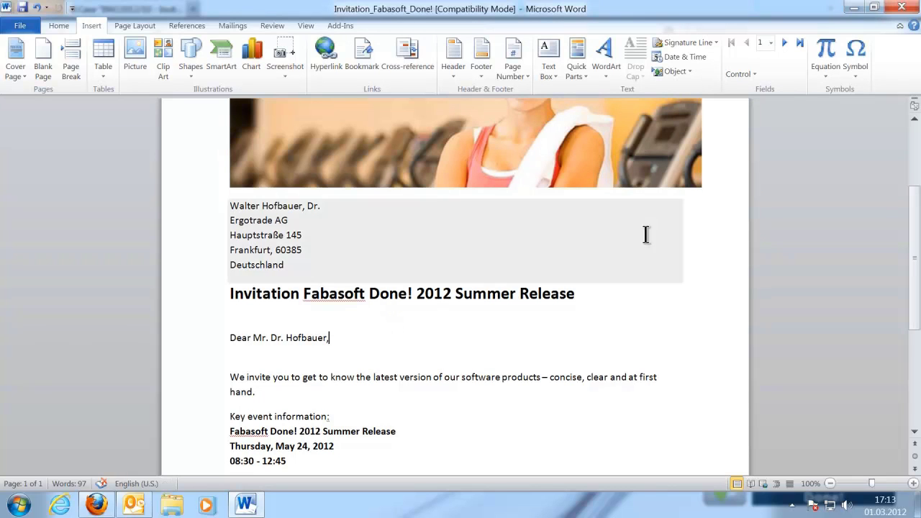
pyautogui.click(784, 41)
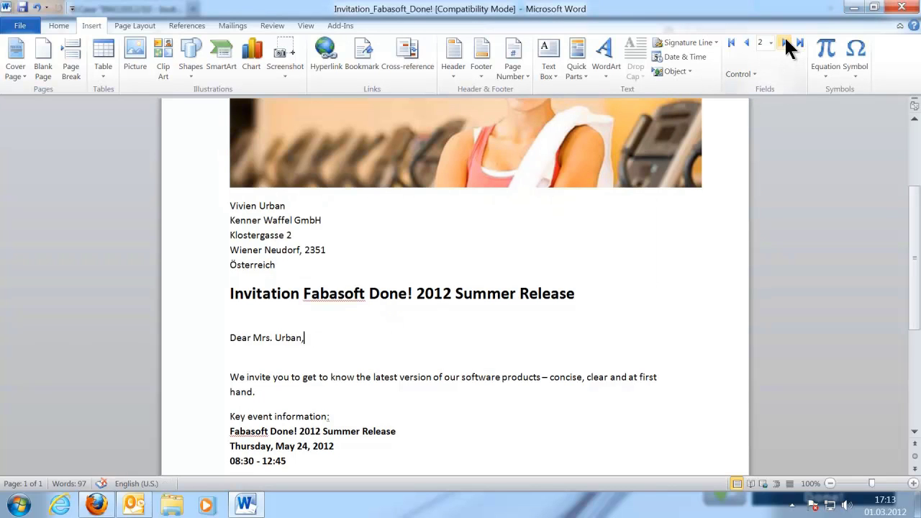
pyautogui.click(784, 41)
pyautogui.click(746, 41)
pyautogui.click(746, 41)
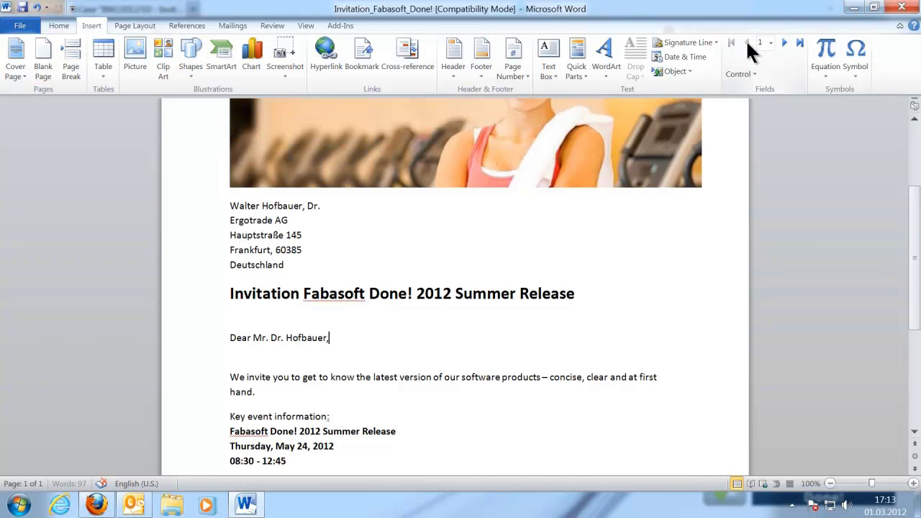
# Step: Close the invitation document and save the changes
pyautogui.click(913, 9)
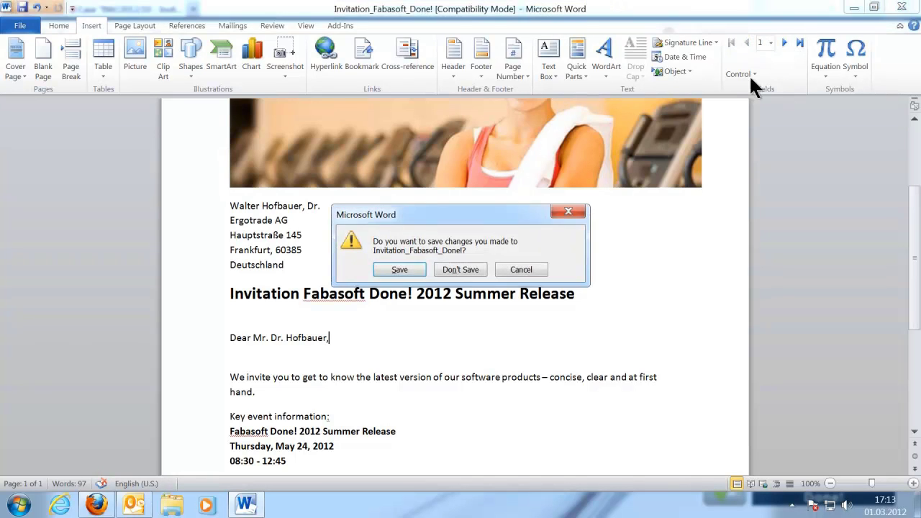
pyautogui.click(414, 268)
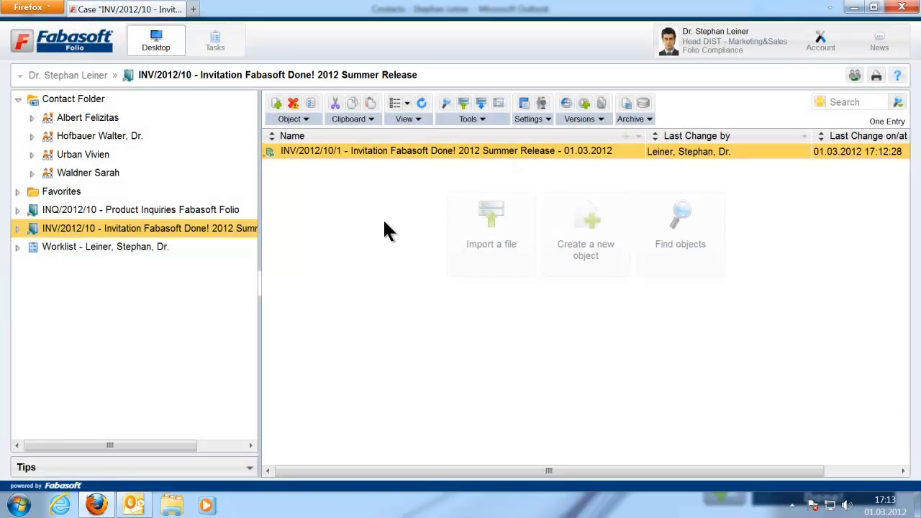
# Step: Send the invitation outgoing to all addressees with the background e-mail dispatch and close the dispatch progress
pyautogui.rightClick(381, 153)
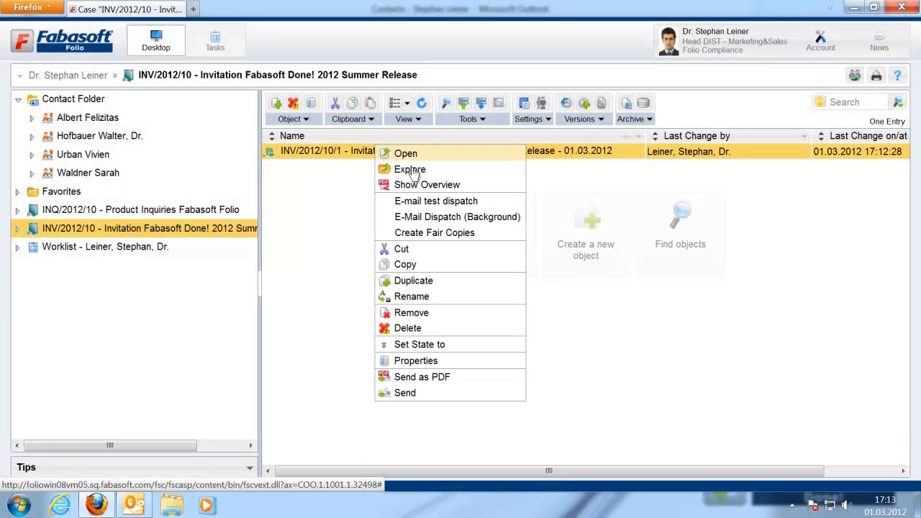
pyautogui.click(499, 217)
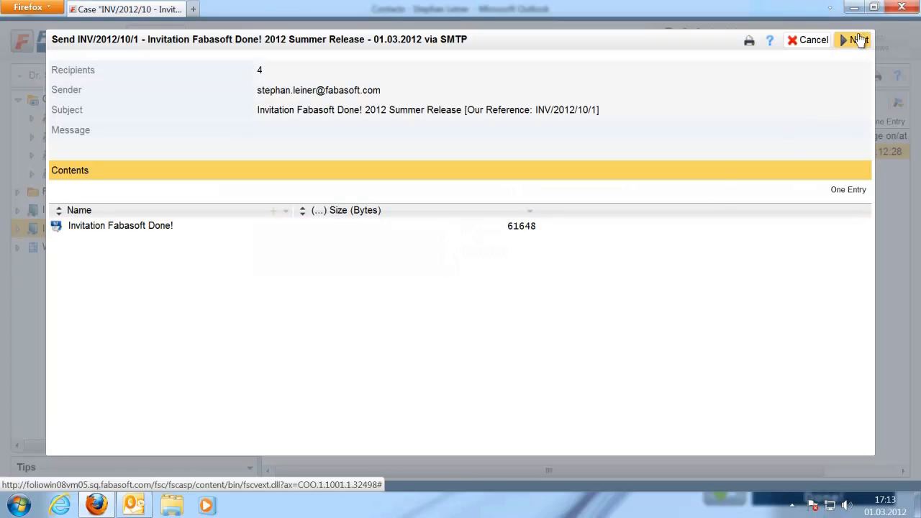
pyautogui.click(857, 43)
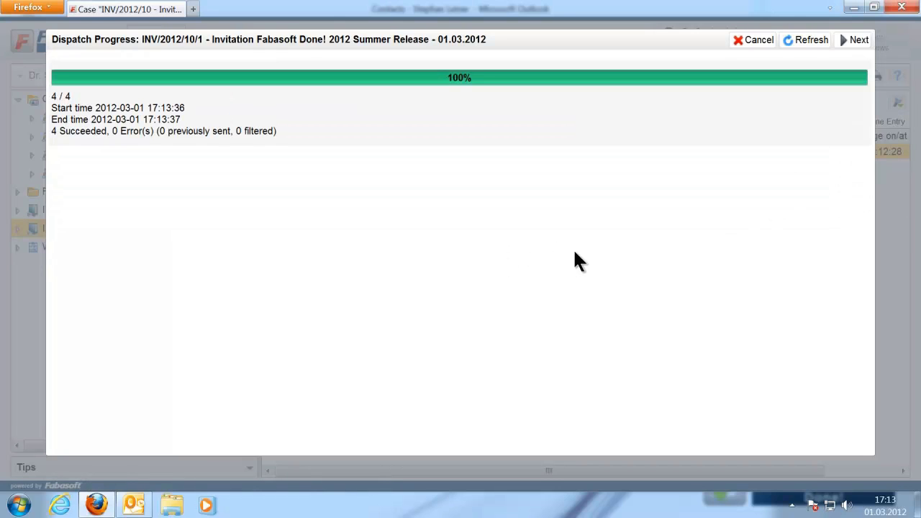
pyautogui.click(853, 41)
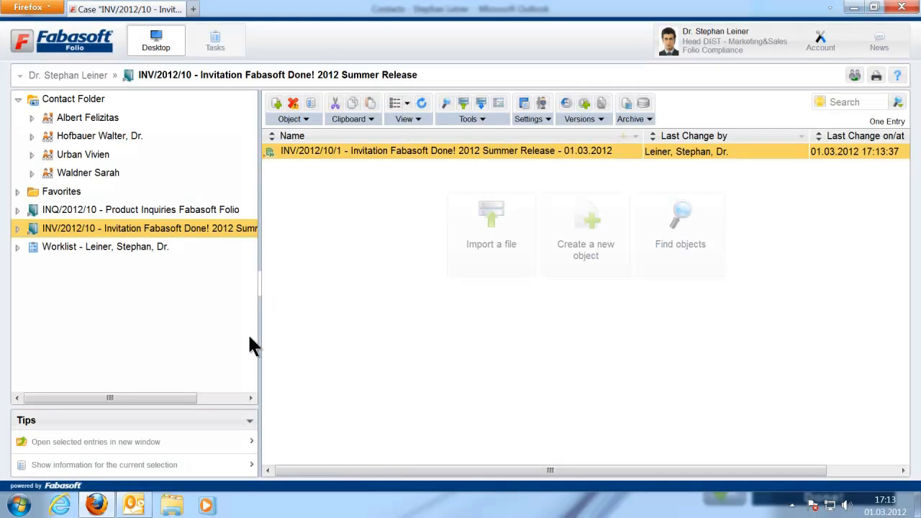
# Step: Switch to the mail view in Outlook and send and receive all folders
pyautogui.click(134, 502)
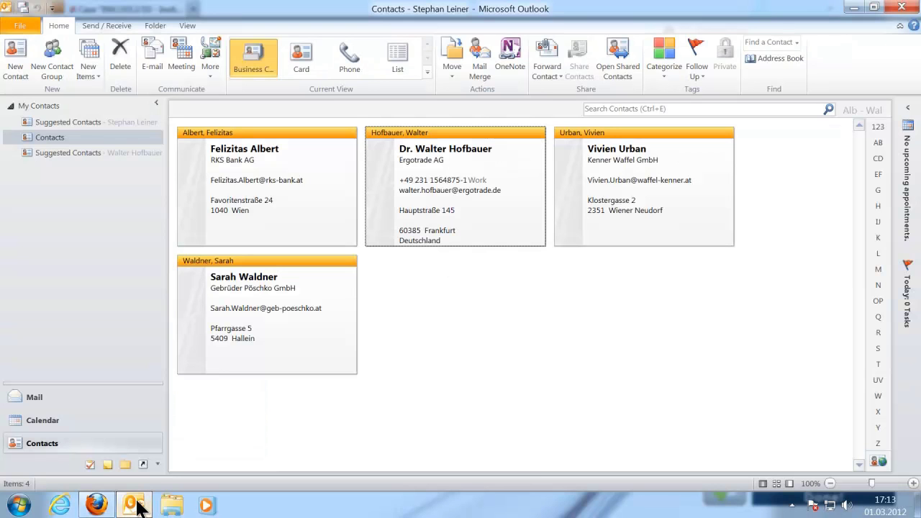
pyautogui.click(119, 398)
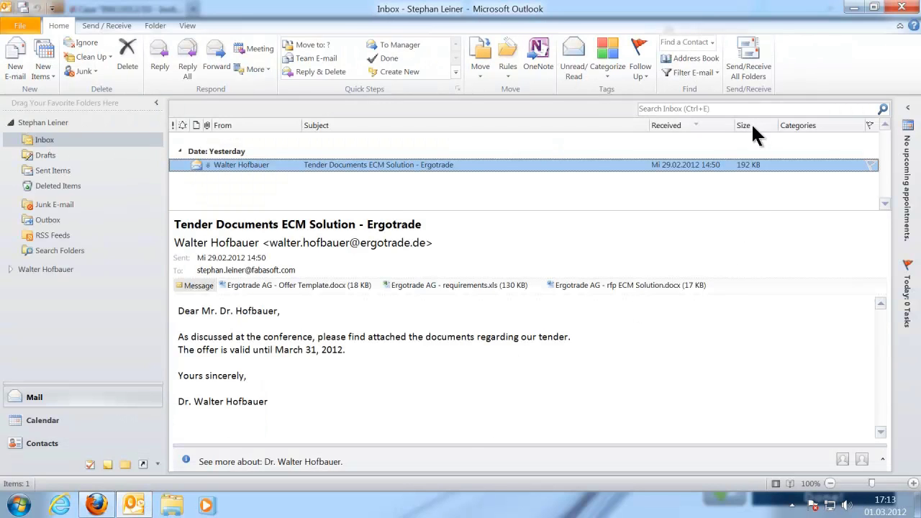
pyautogui.click(748, 63)
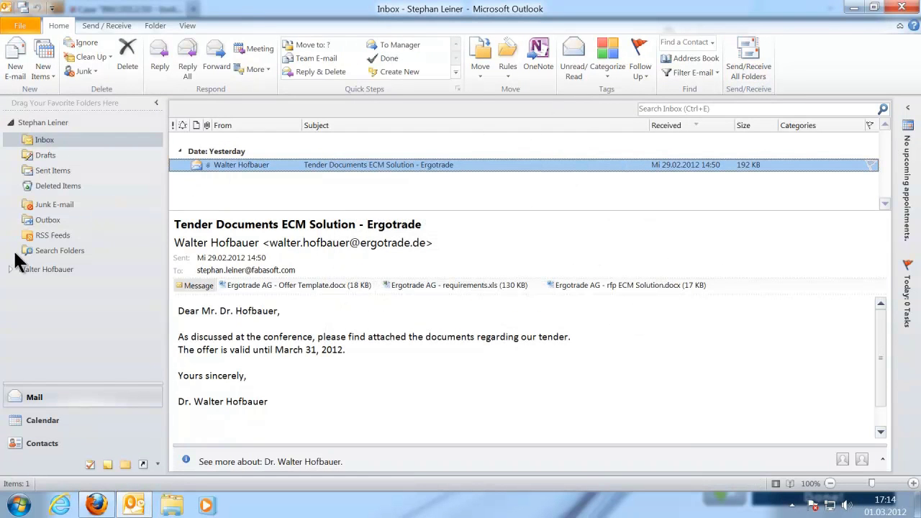
# Step: Open the Fabasoft Done! 2012 Summer Release invitation in the second mailbox's inbox and read through the personalised message
pyautogui.click(10, 270)
pyautogui.click(52, 285)
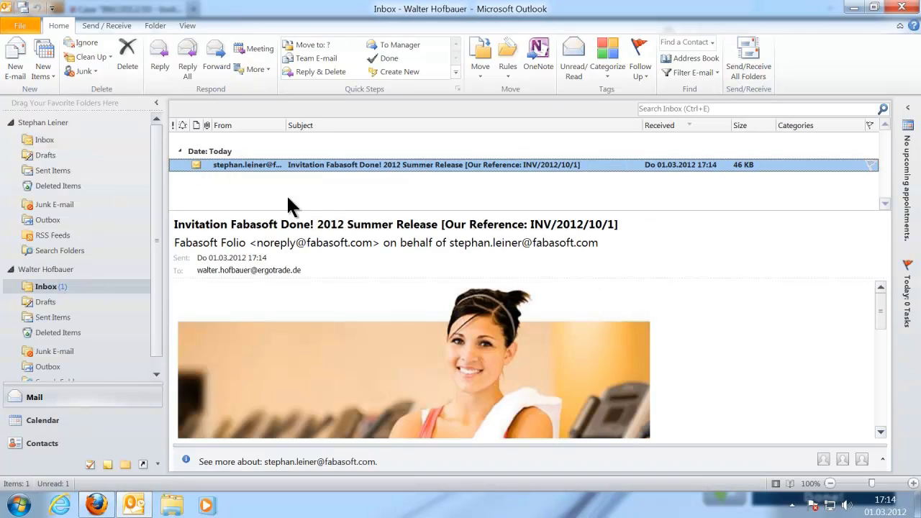
pyautogui.doubleClick(335, 165)
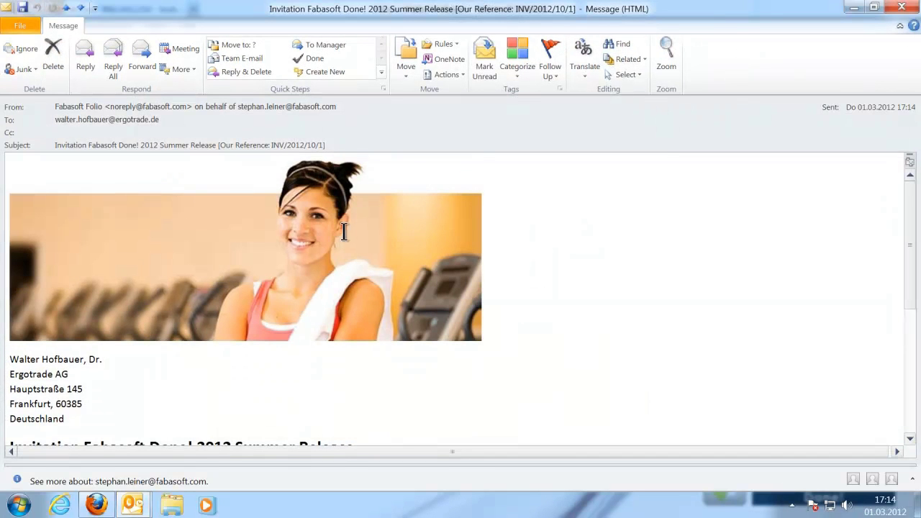
pyautogui.scroll(-2, 344, 232)
pyautogui.scroll(-2, 343, 232)
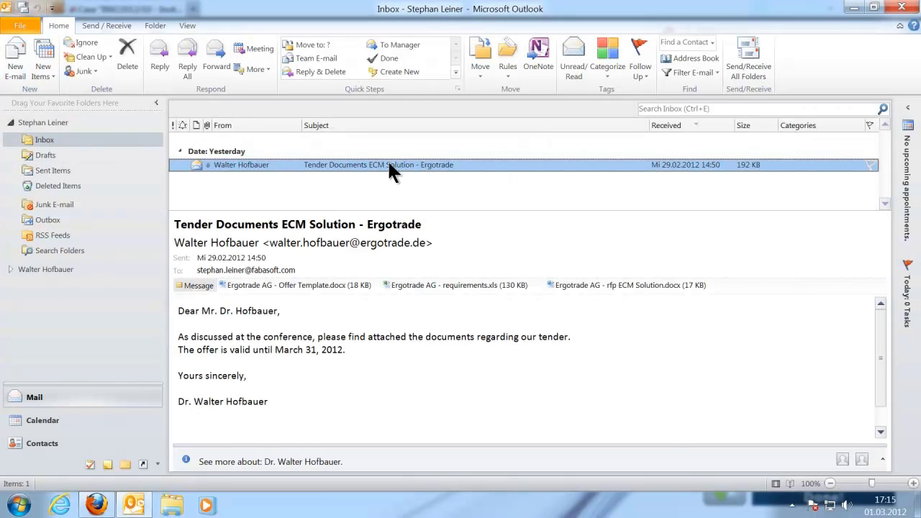
# Step: Examine the offer validity date in the "Tender Documents ECM Solution - Ergotrade" e-mail
pyautogui.click(291, 350)
pyautogui.moveTo(290, 350); pyautogui.dragTo(345, 351)
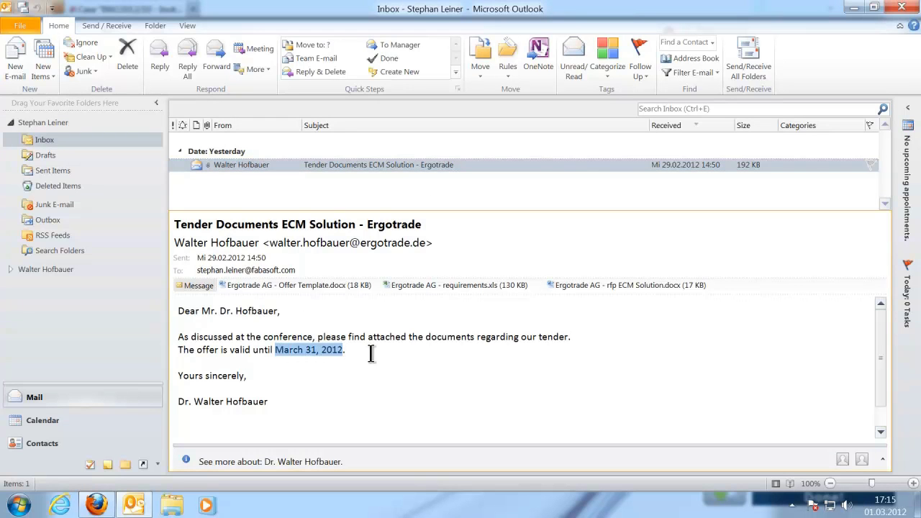
pyautogui.click(372, 353)
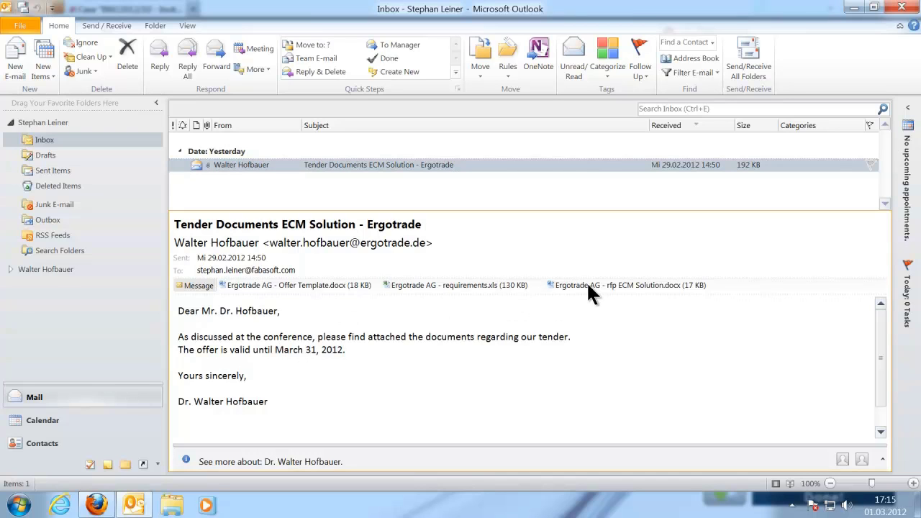
# Step: Copy the "Tender Documents ECM Solution - Ergotrade" e-mail into the "Product Inquiries Fabasoft Folio" case in Fabasoft Folio and approve the unencrypted upload
pyautogui.rightClick(336, 170)
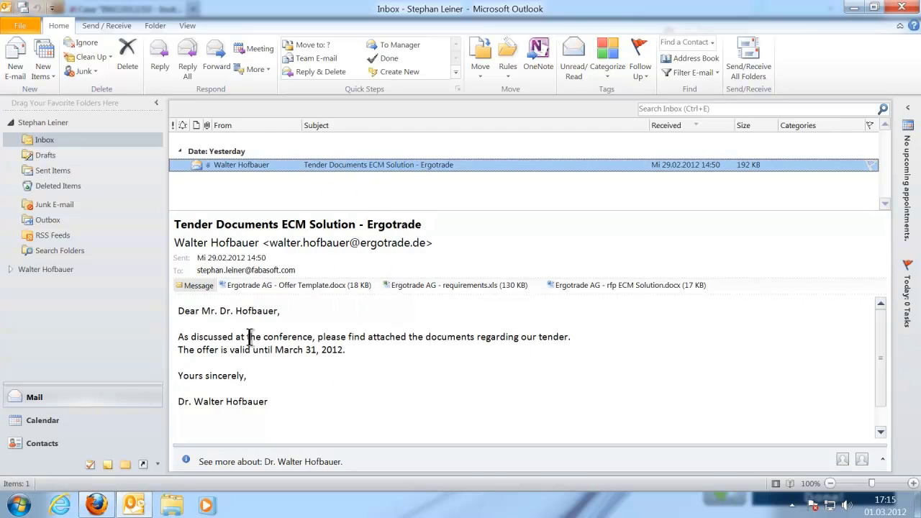
pyautogui.click(97, 505)
pyautogui.click(177, 43)
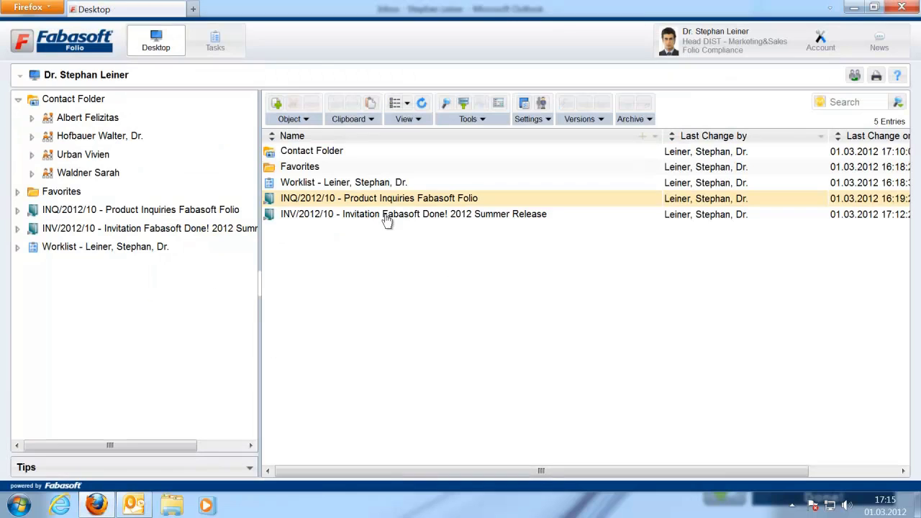
pyautogui.click(393, 205)
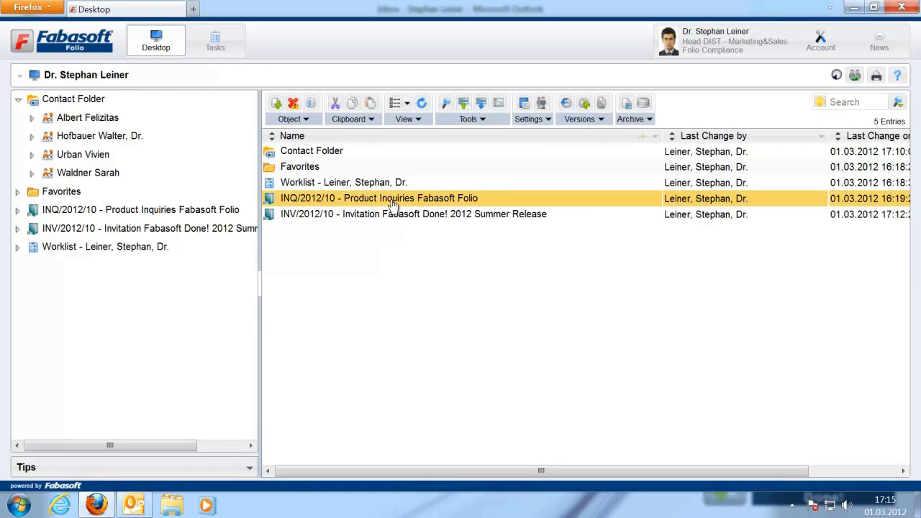
pyautogui.rightClick(379, 195)
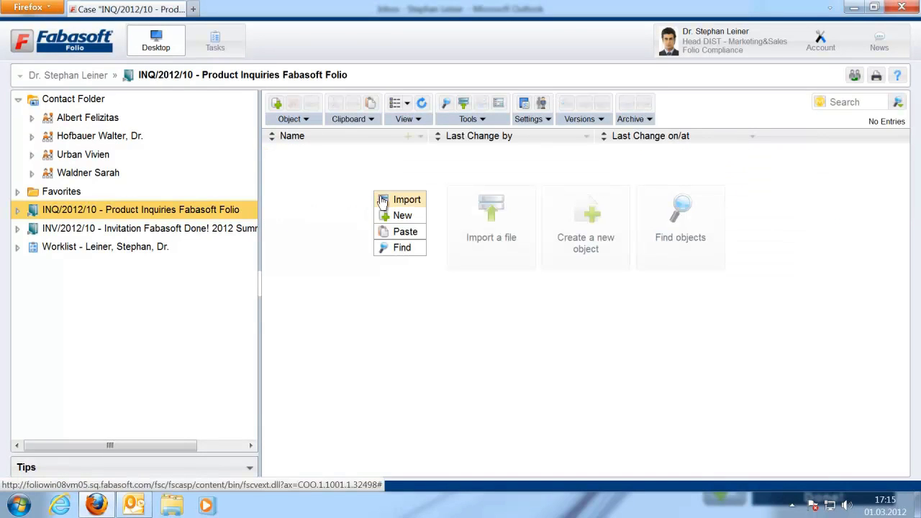
pyautogui.click(415, 235)
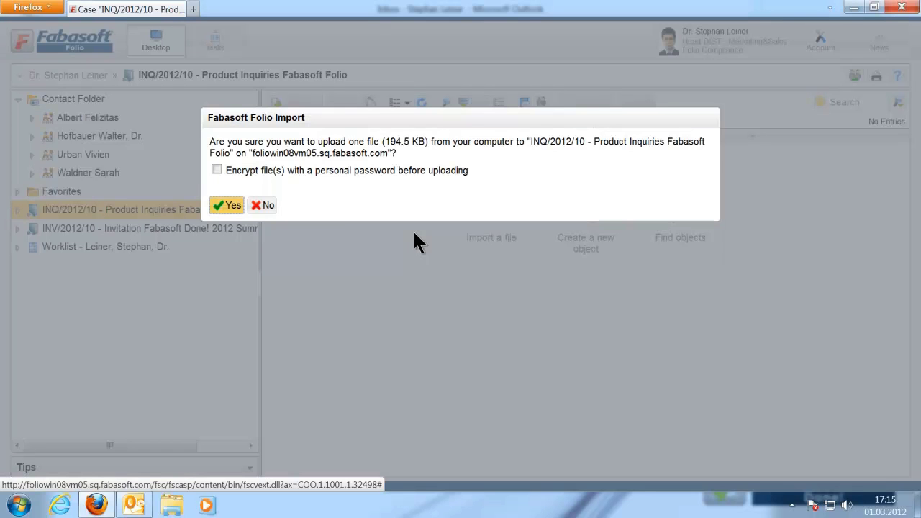
pyautogui.click(225, 206)
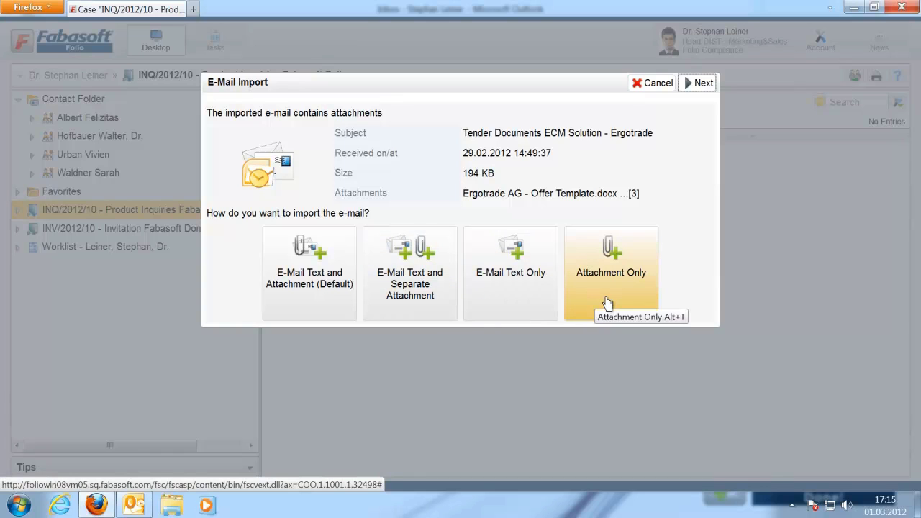
# Step: Import the e-mail text and separate attachments with the Product Inquiry category and the Product Inquiry Fabasoft Folio template
pyautogui.click(415, 314)
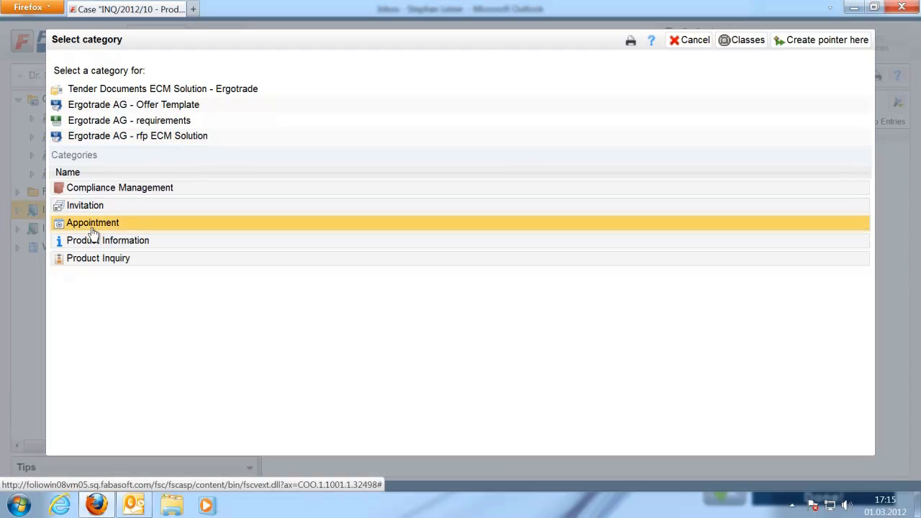
pyautogui.click(121, 262)
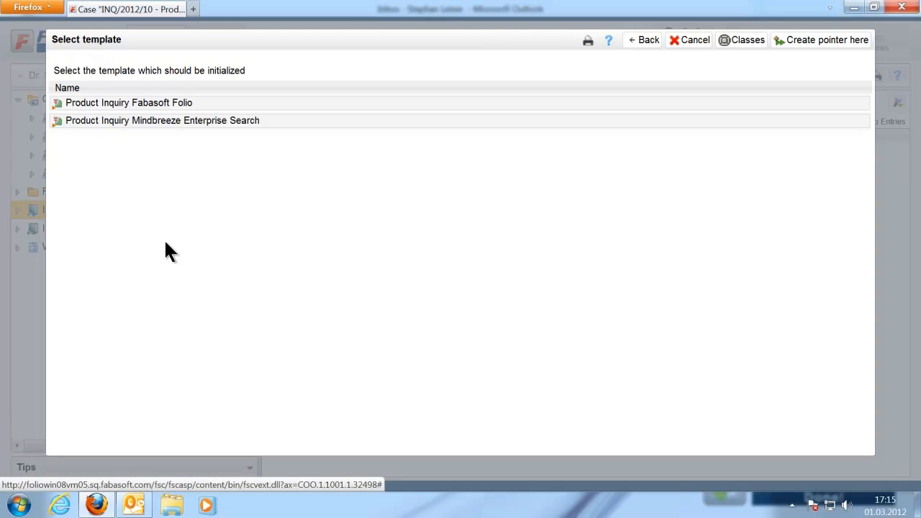
pyautogui.click(180, 105)
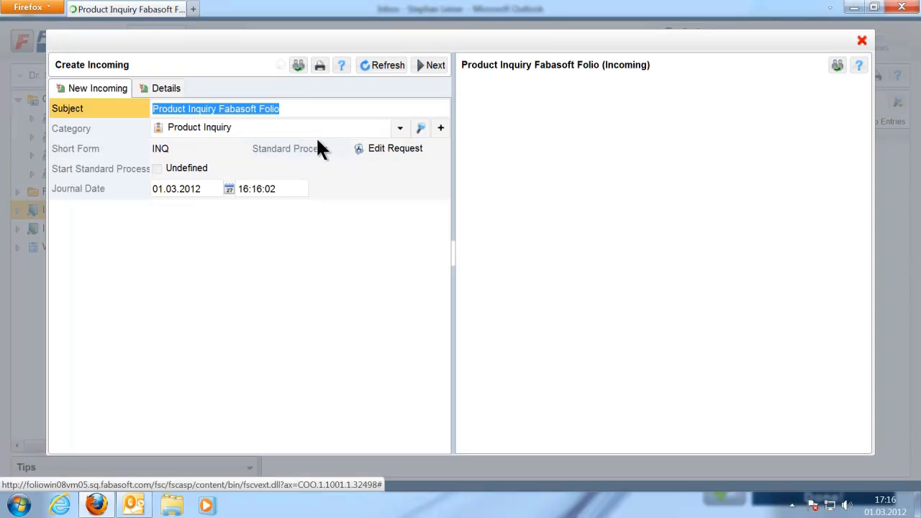
# Step: Review the new incoming's document preview, addressees and contents, and proceed with its creation
pyautogui.moveTo(866, 89); pyautogui.dragTo(879, 156)
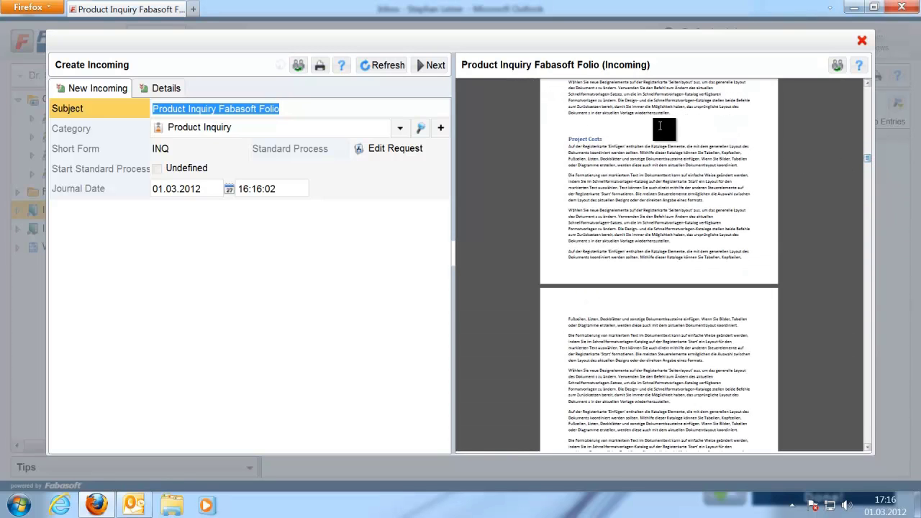
pyautogui.click(172, 90)
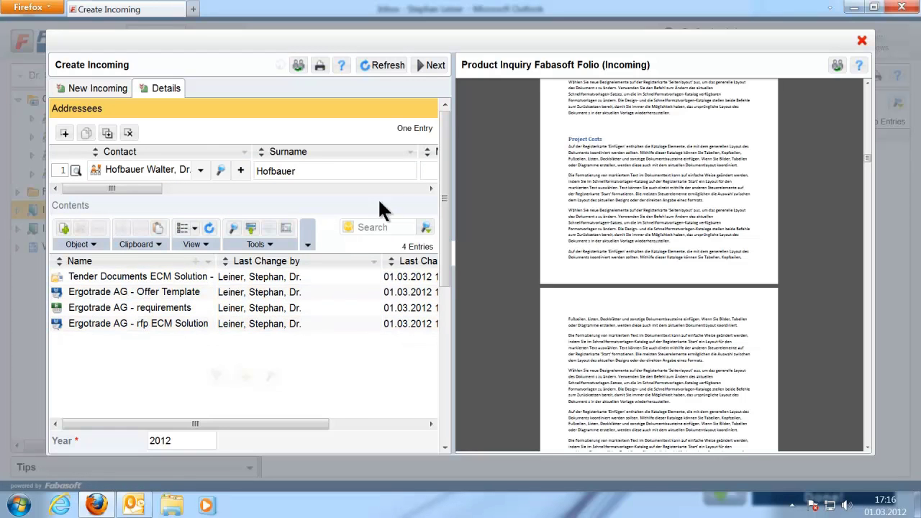
pyautogui.click(434, 67)
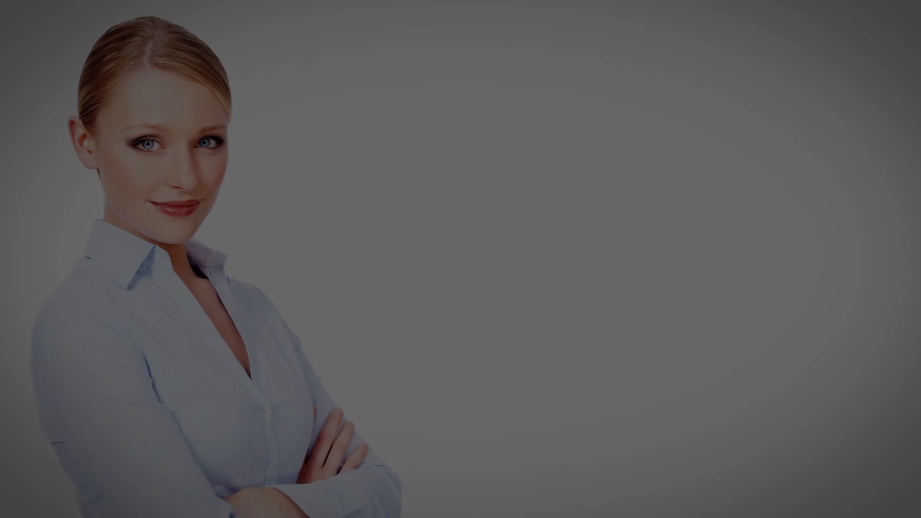